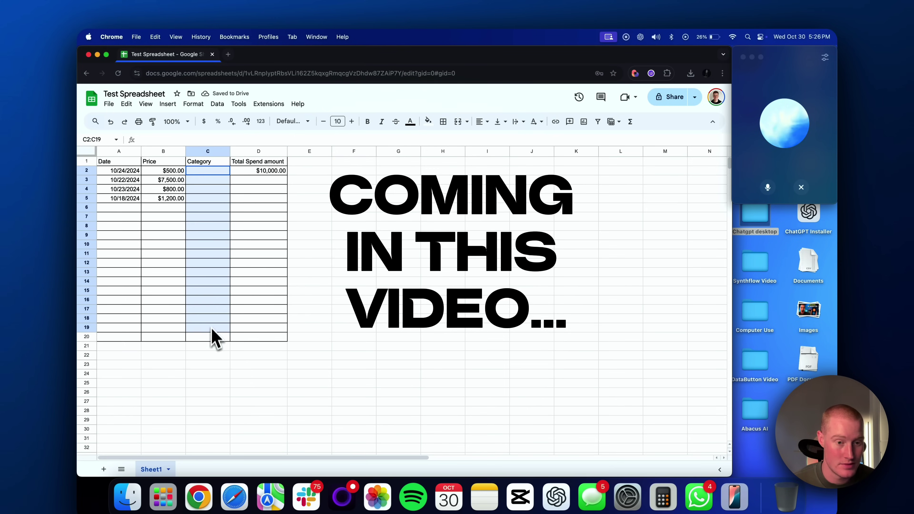
Search 'chatgpt desktop' in a new Chrome tab, view OpenAI's ChatGPT desktop page, then close it.
left_click(217, 103)
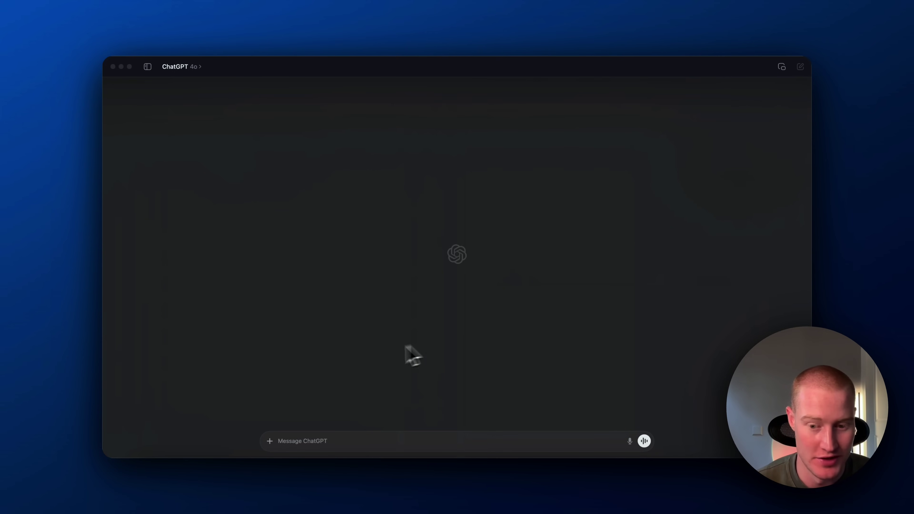
left_click(206, 476)
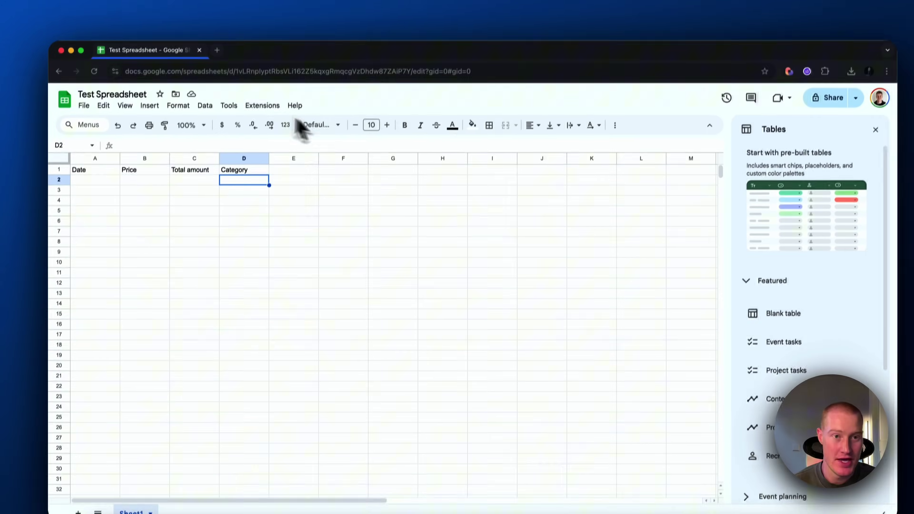
left_click(216, 50)
type("chatgpt")
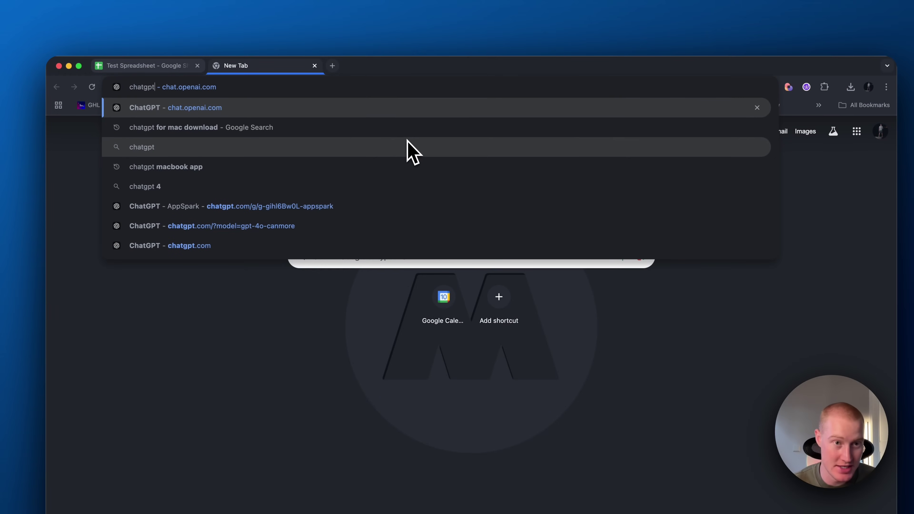
type(" deskto")
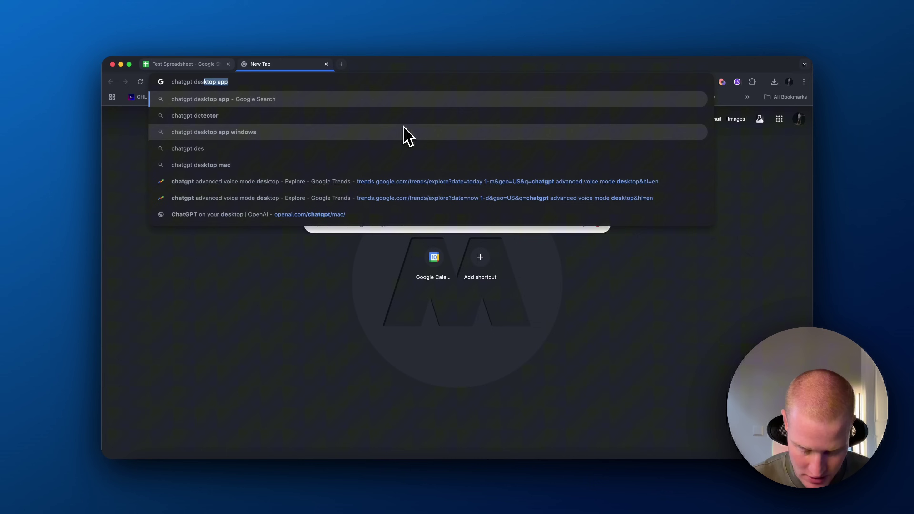
type("p")
key("Return")
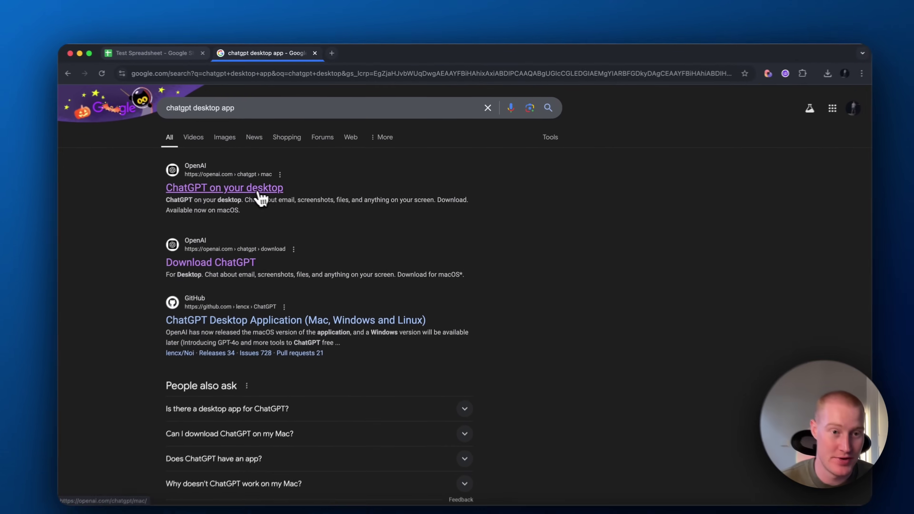
left_click(274, 181)
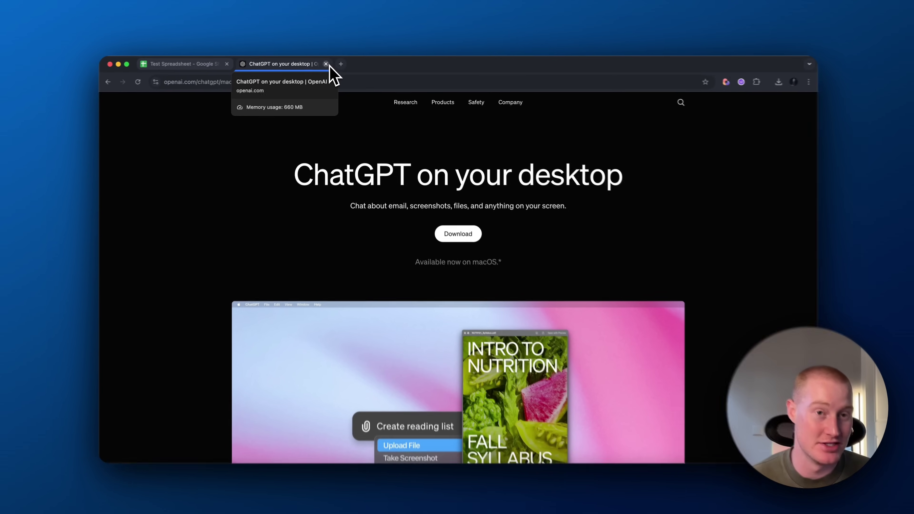
left_click(326, 64)
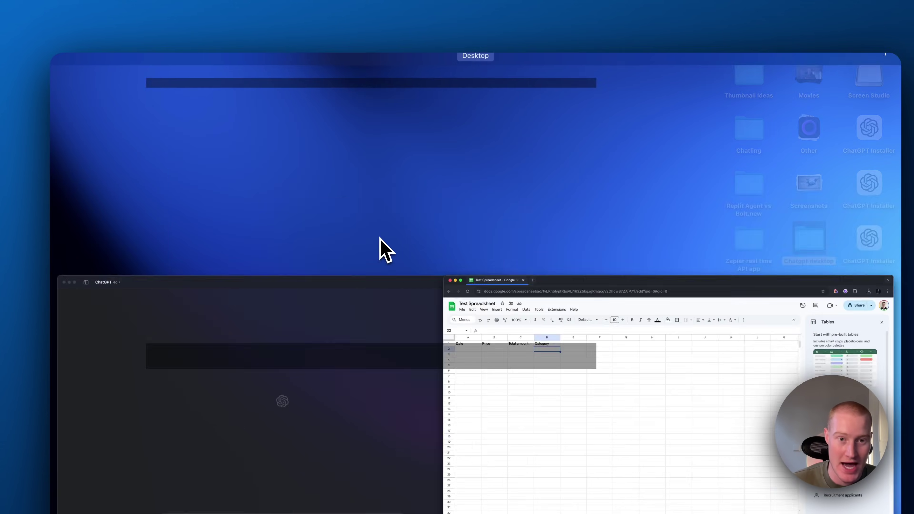
Bring up the ChatGPT app, start voice mode, and move its window to the top-right corner.
key("ctrl+Up")
left_click(314, 346)
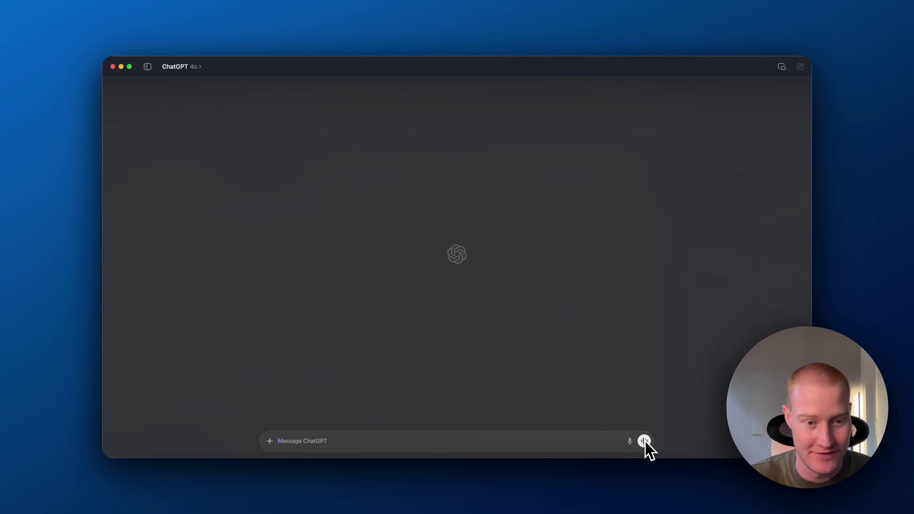
left_click(644, 441)
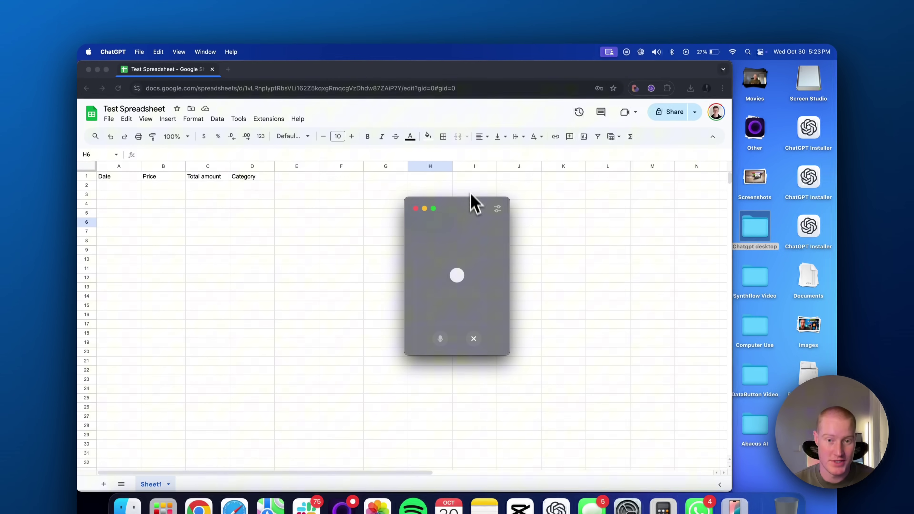
left_click_drag(428, 214, 755, 77)
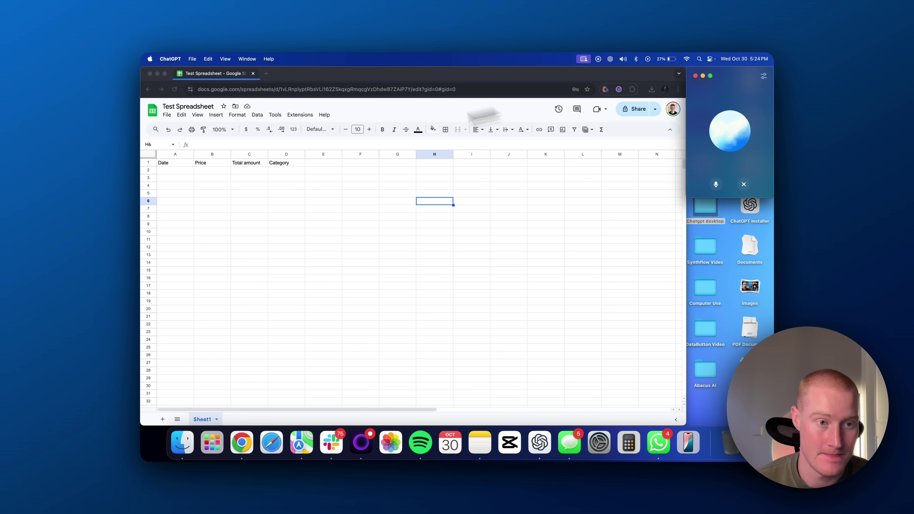
Select A1:D20 and apply All borders to every cell.
left_click(169, 173)
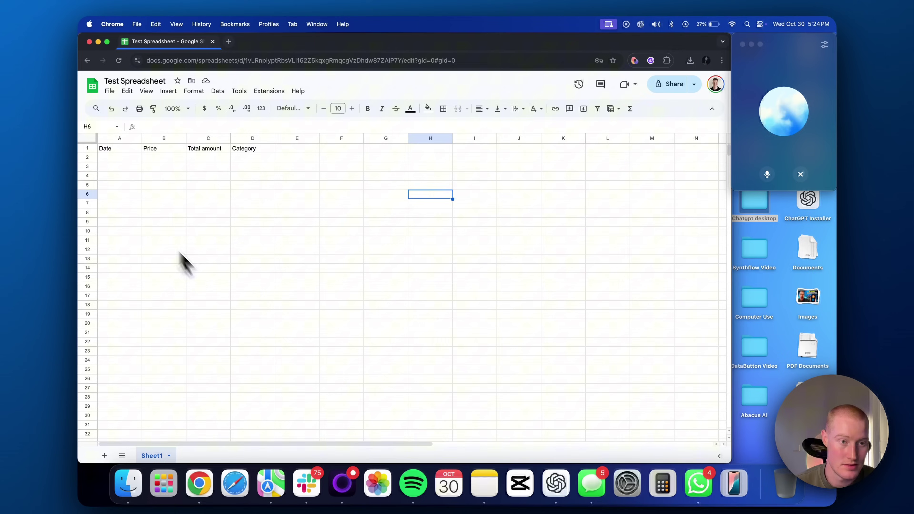
left_click_drag(108, 151, 263, 323)
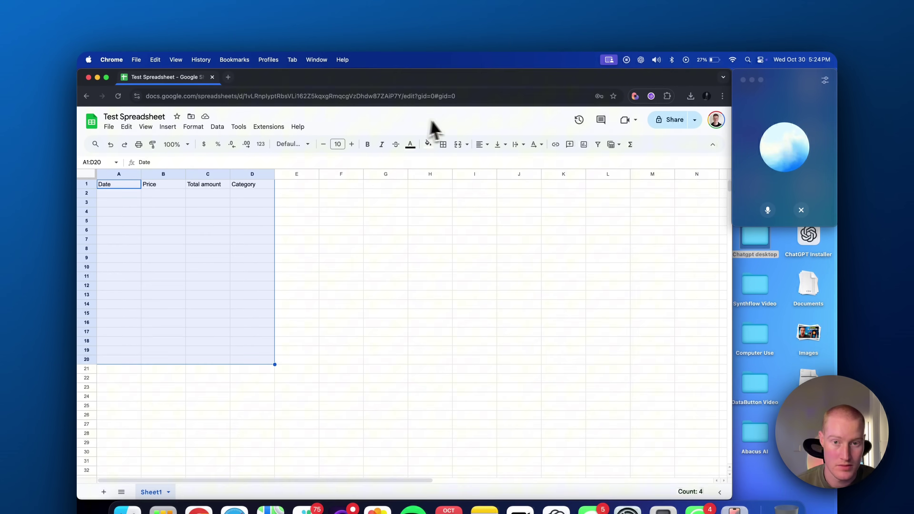
left_click(443, 144)
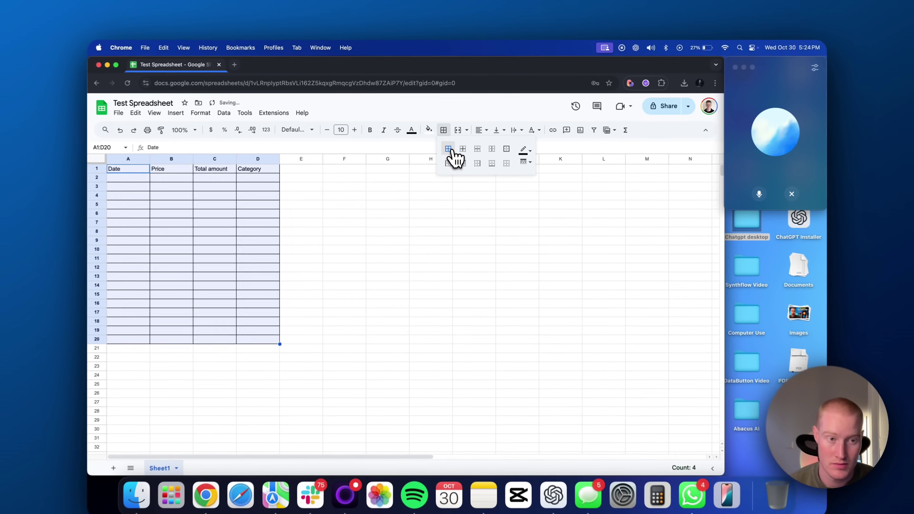
left_click(451, 147)
left_click(360, 200)
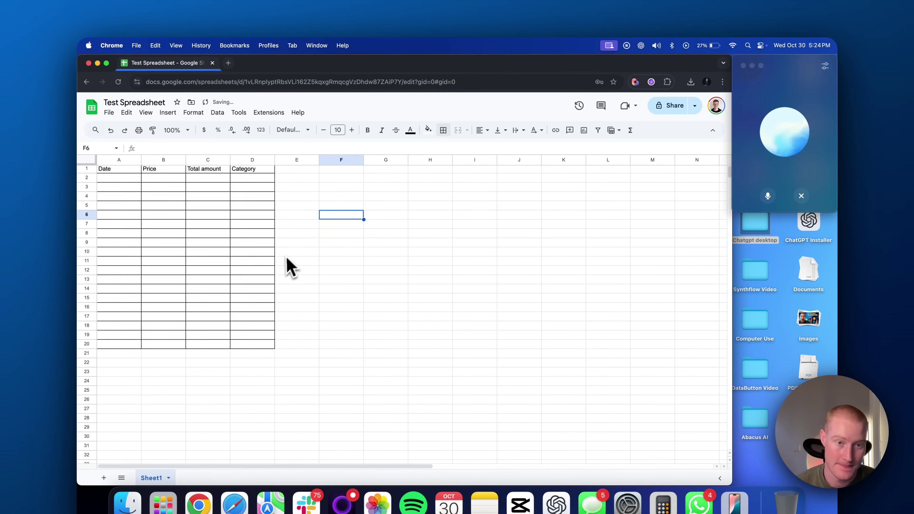
scroll(281, 248, "up", 1)
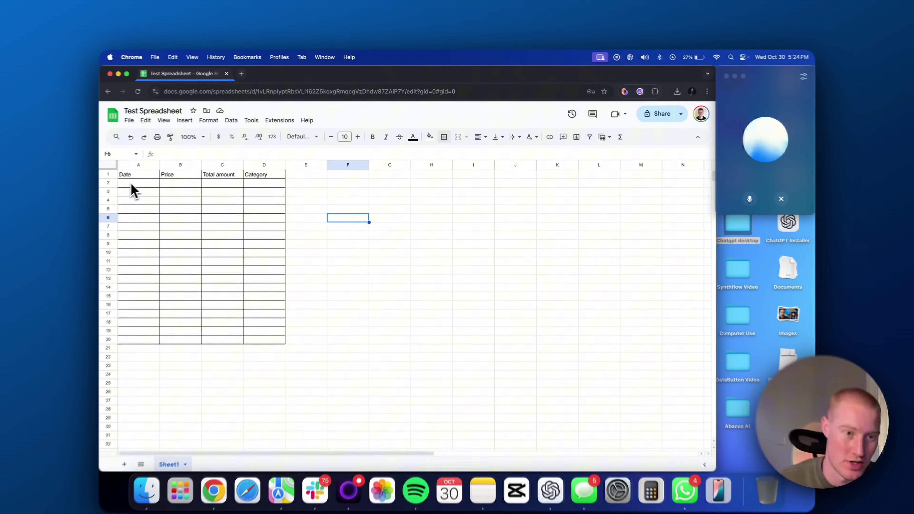
Discard the partial '10' entry in A2 and select the entire column A.
left_click(181, 169)
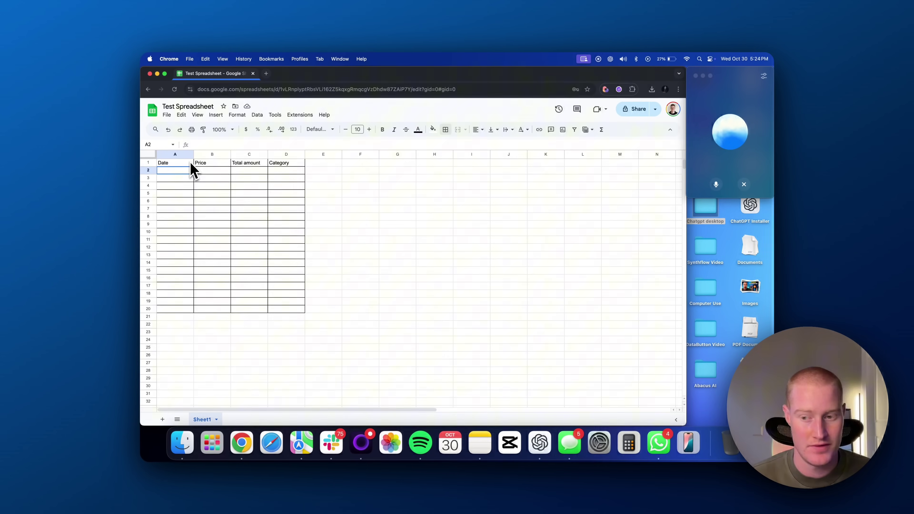
type("10/24/24")
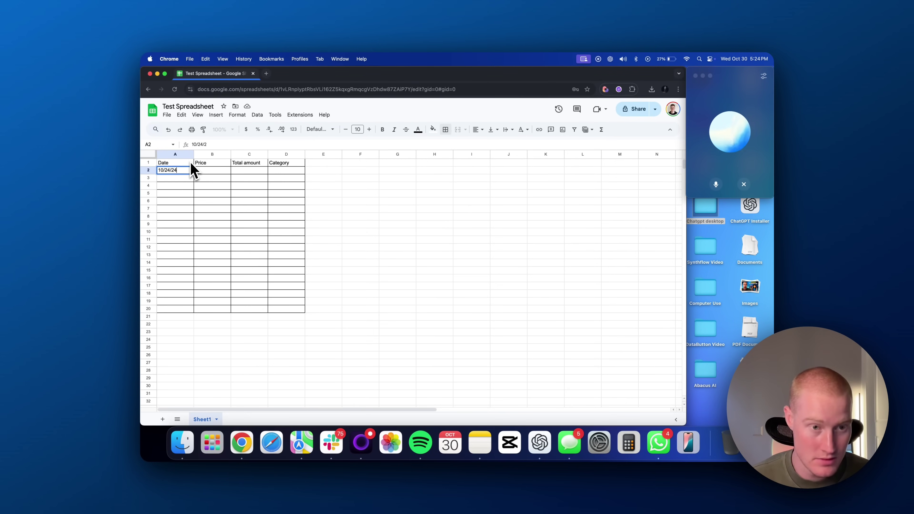
key("Escape")
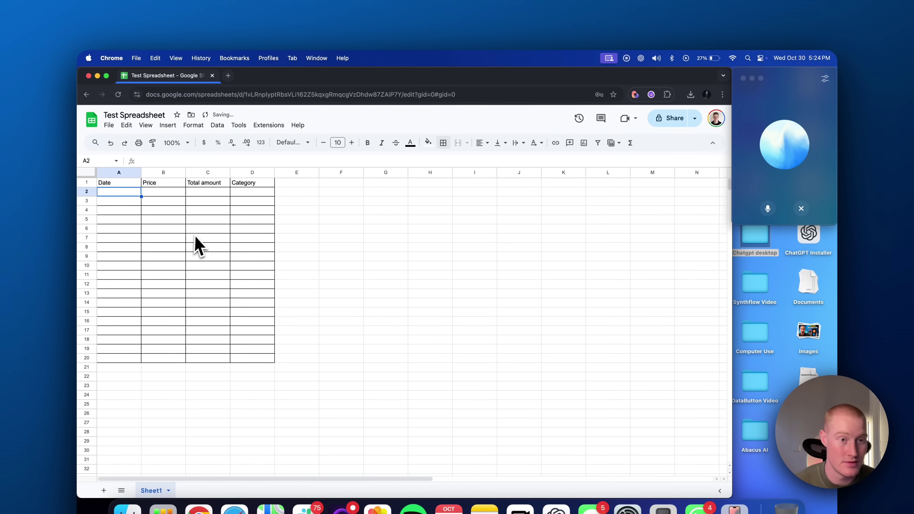
left_click(293, 230)
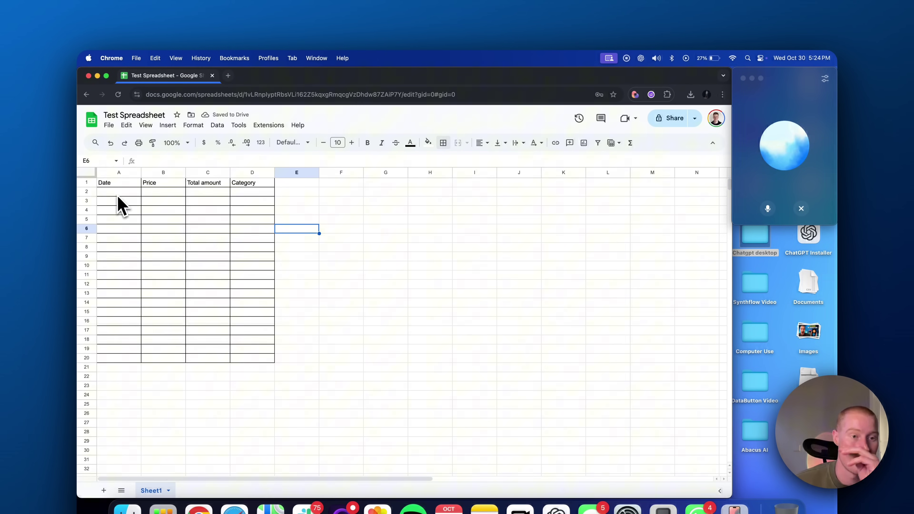
left_click(119, 172)
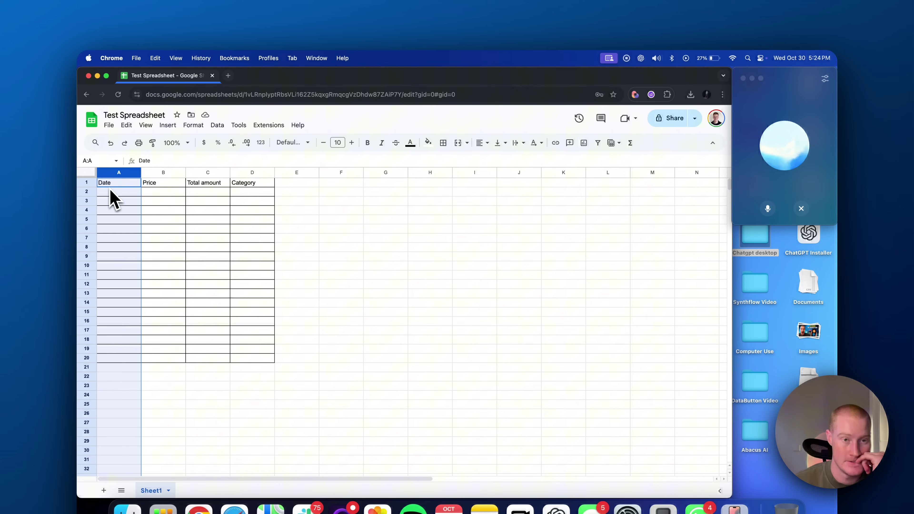
Apply the custom Month/Day/Year date format to column A via Format > Number.
left_click(199, 126)
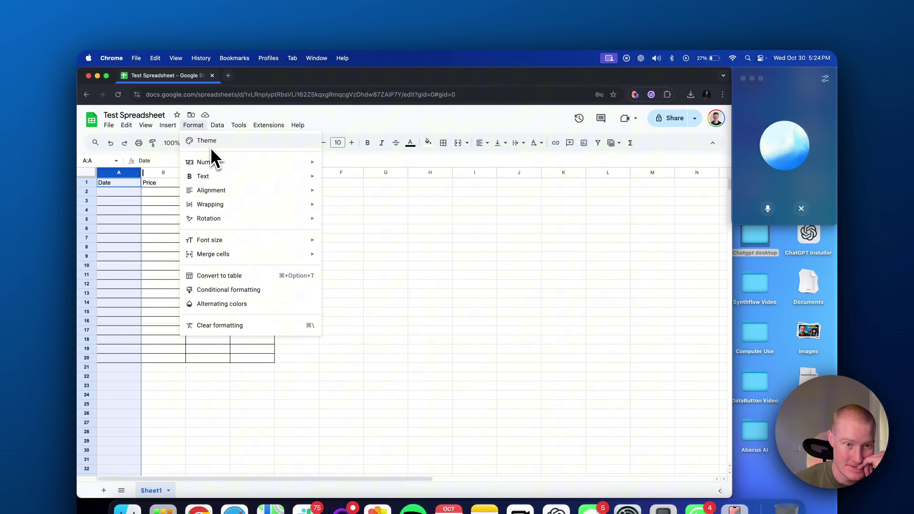
mouse_move(212, 162)
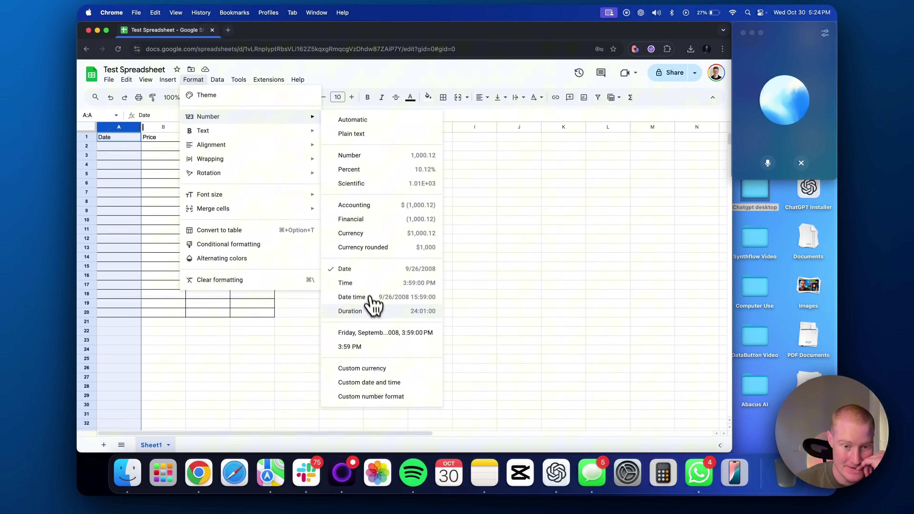
left_click(374, 382)
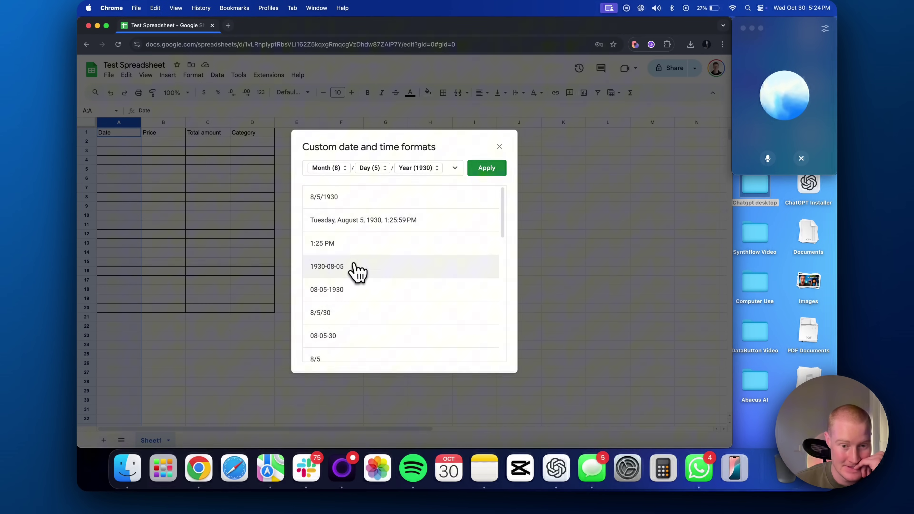
scroll(357, 272, "down", 2)
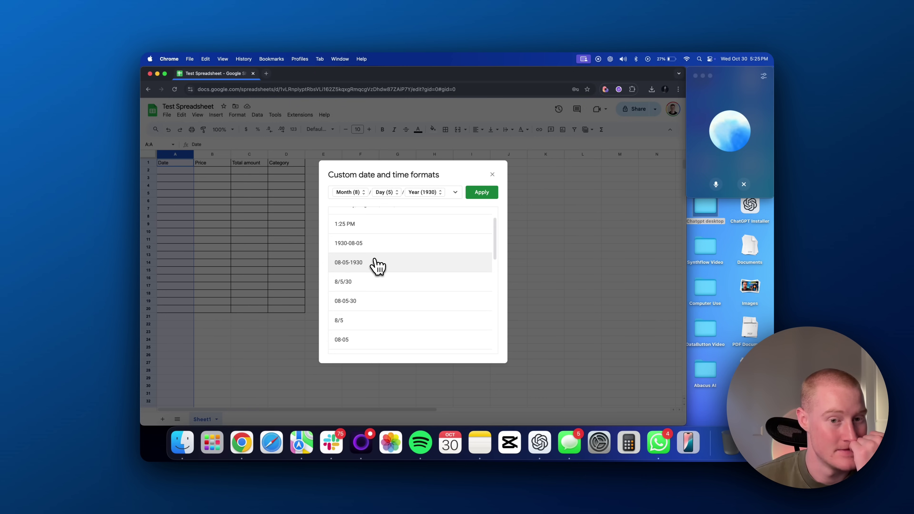
scroll(374, 263, "up", 2)
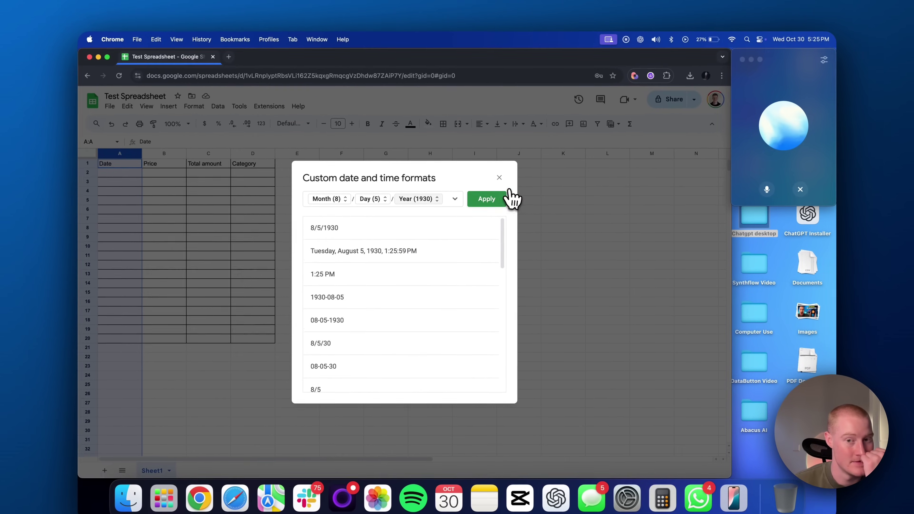
left_click(481, 191)
left_click(397, 239)
Enter 10/24/2024 as the first date in A2, then select the Price cells starting at B2.
left_click(133, 178)
type("10/")
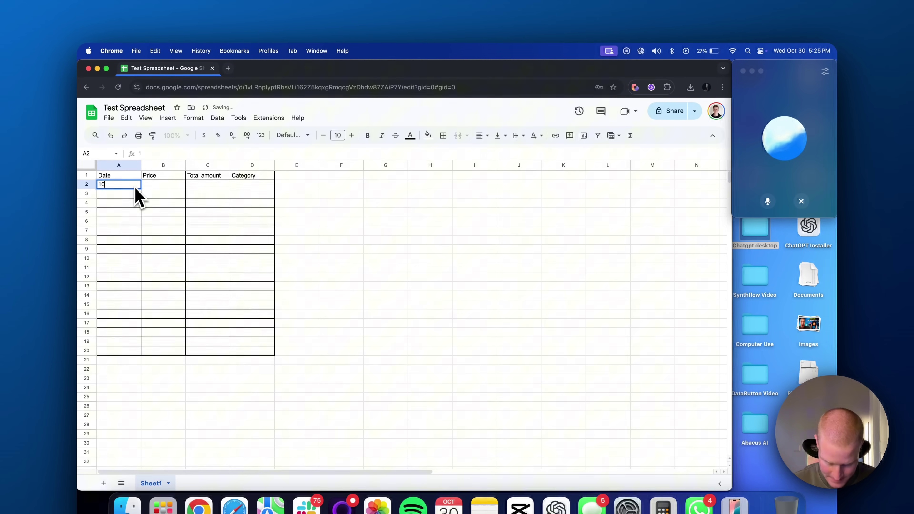
type("24/2024")
key("Return")
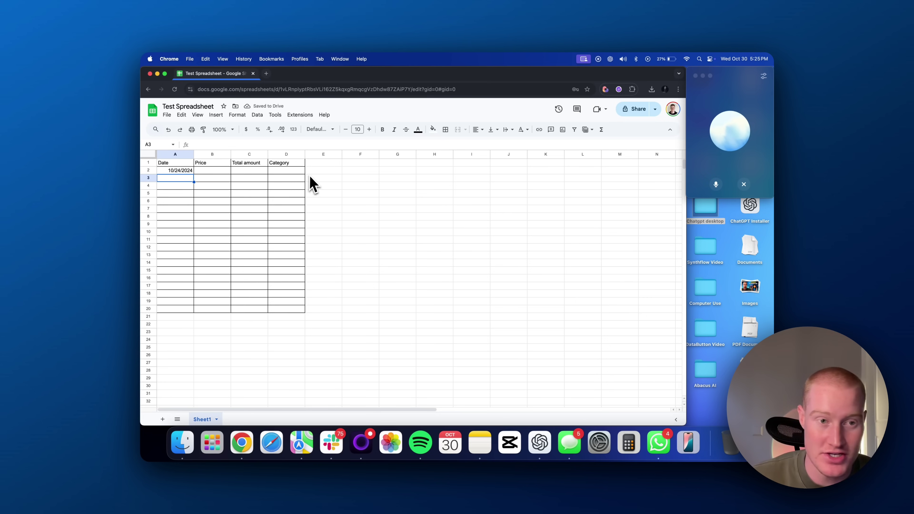
left_click_drag(213, 170, 224, 308)
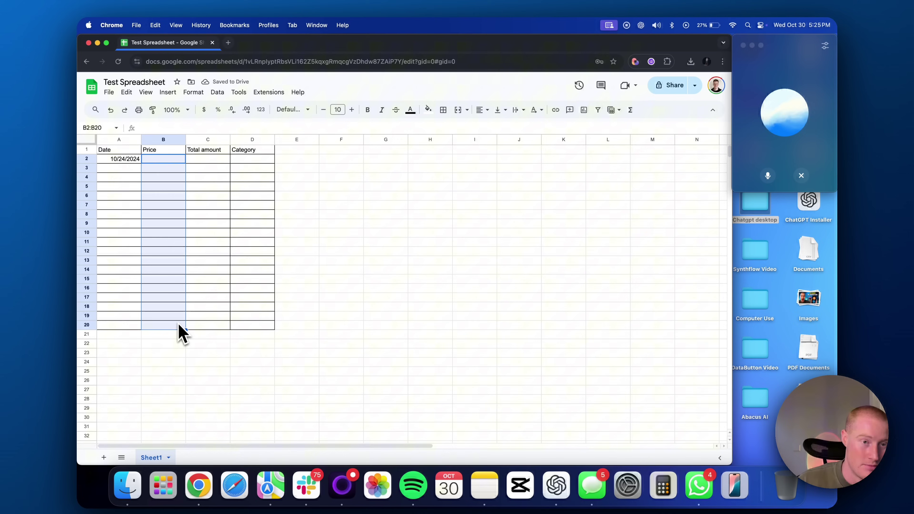
left_click(171, 161)
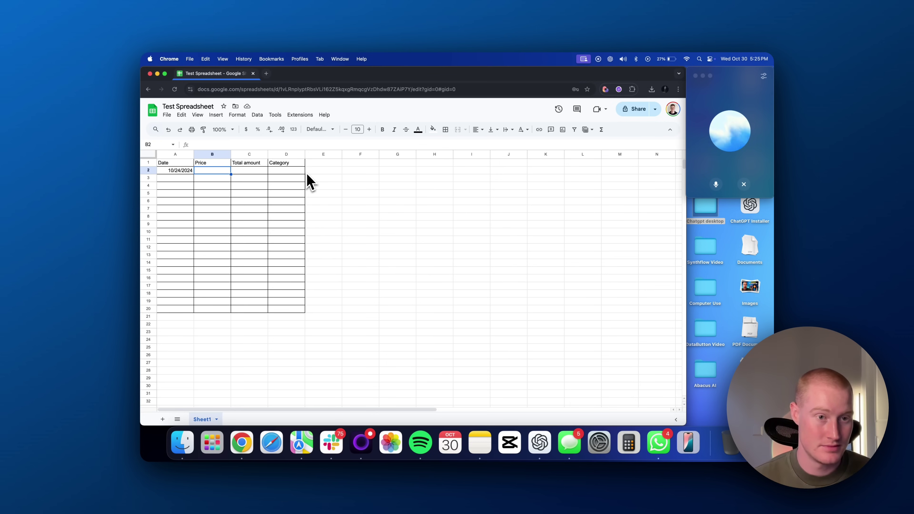
Format the whole Price column B as Currency.
left_click(213, 154)
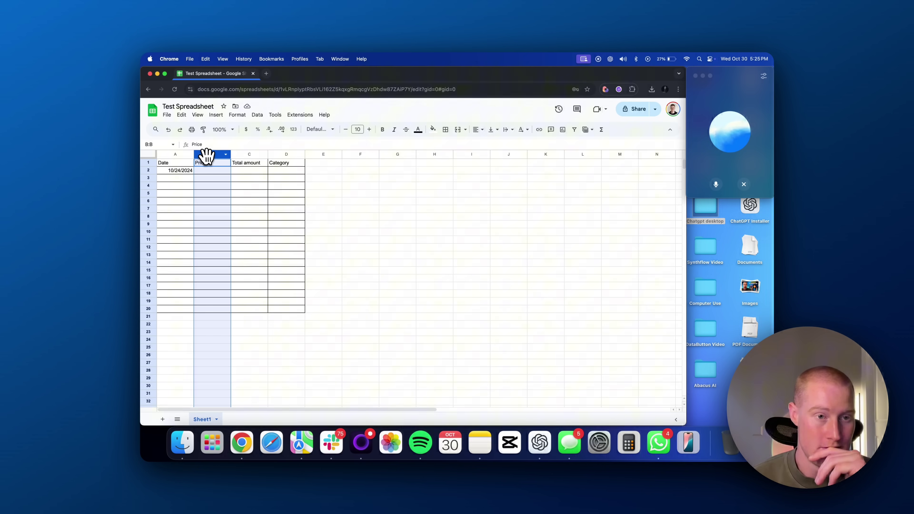
left_click(237, 114)
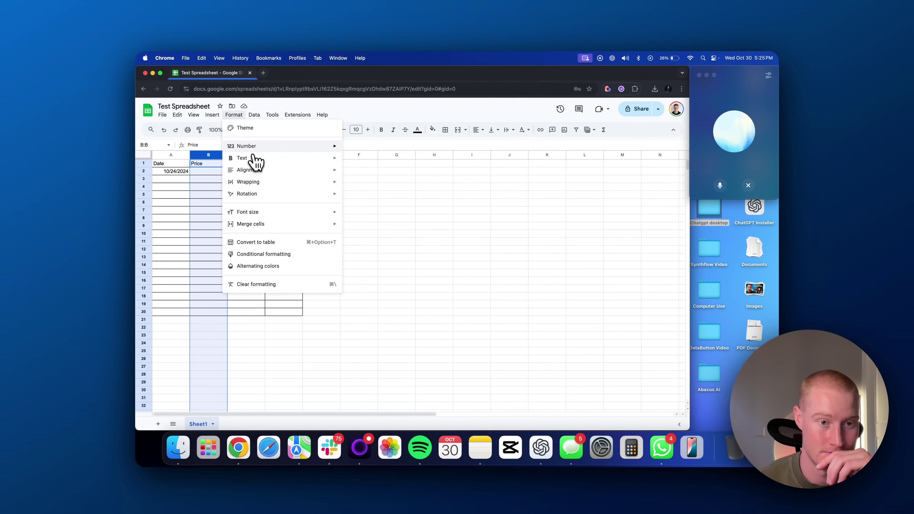
mouse_move(219, 151)
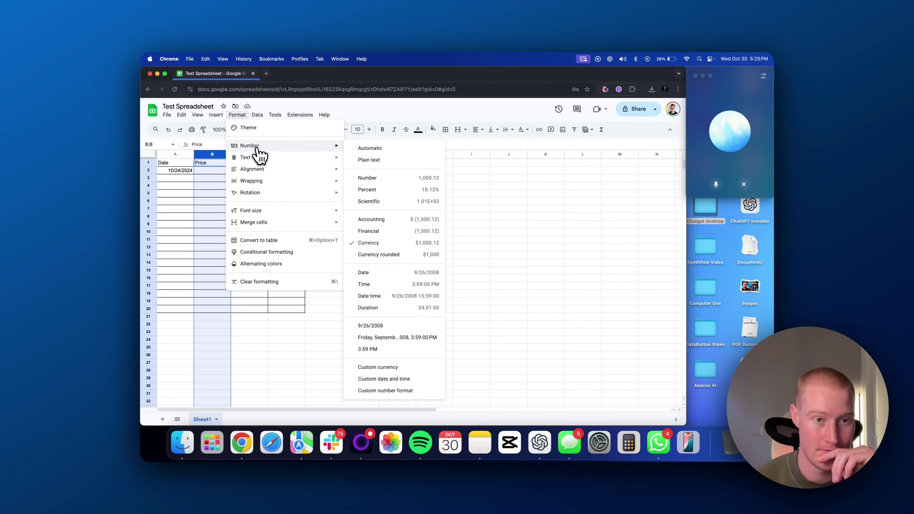
left_click(371, 243)
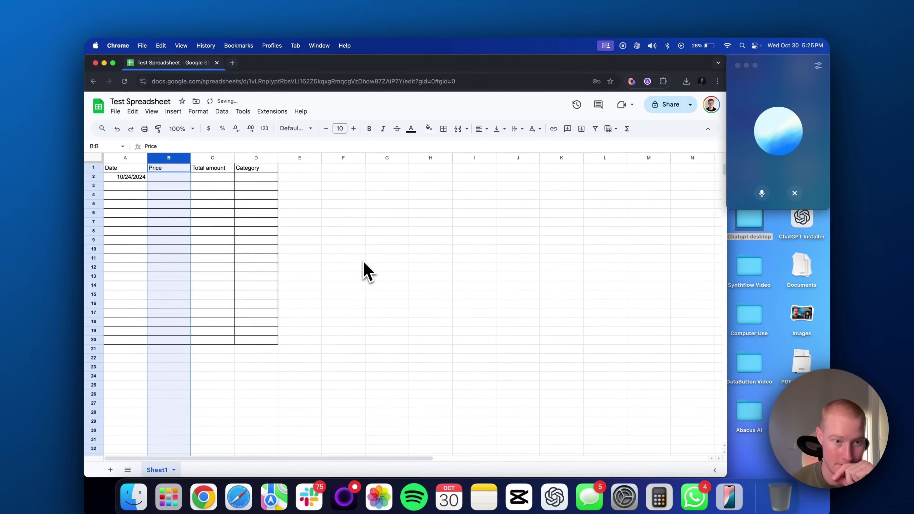
Enter 500 in B2 as the first price, shown as $500.00.
left_click(171, 178)
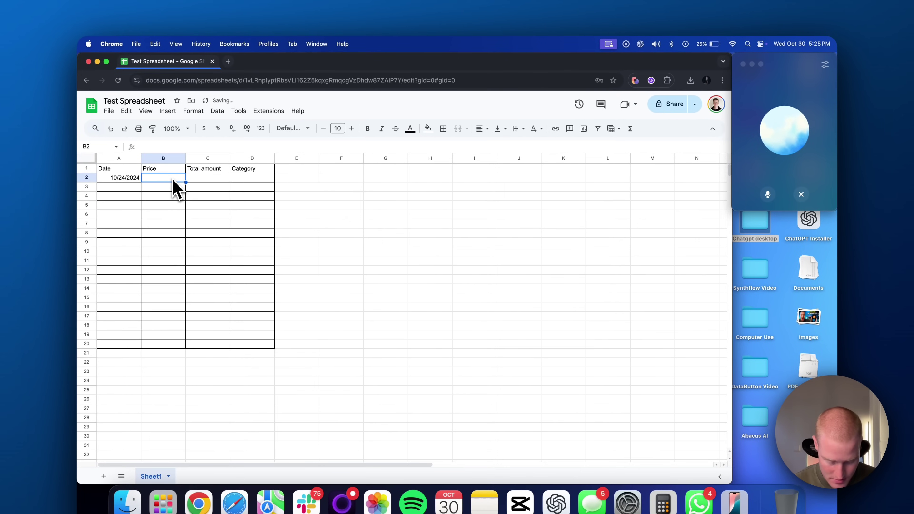
type("500")
key("Return")
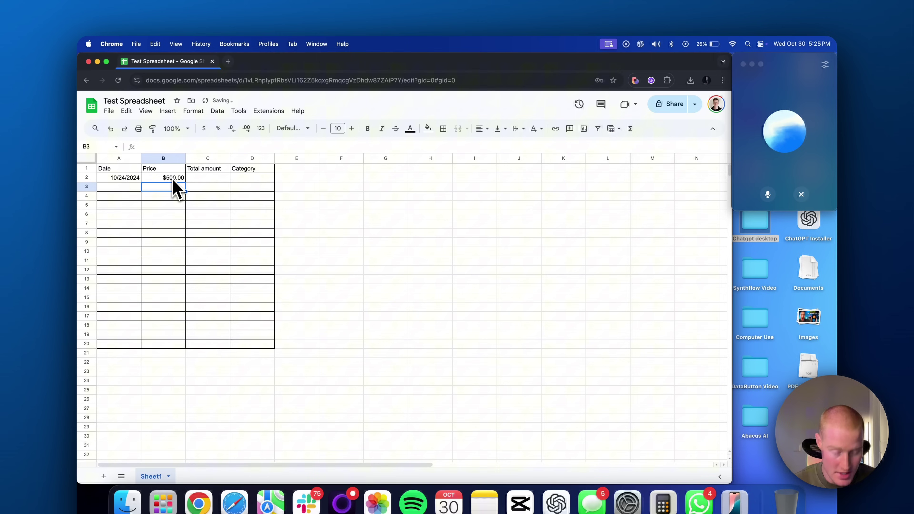
Enter the dates 10/22/2024 and 10/23/2024 into A3 and A4.
left_click(208, 179)
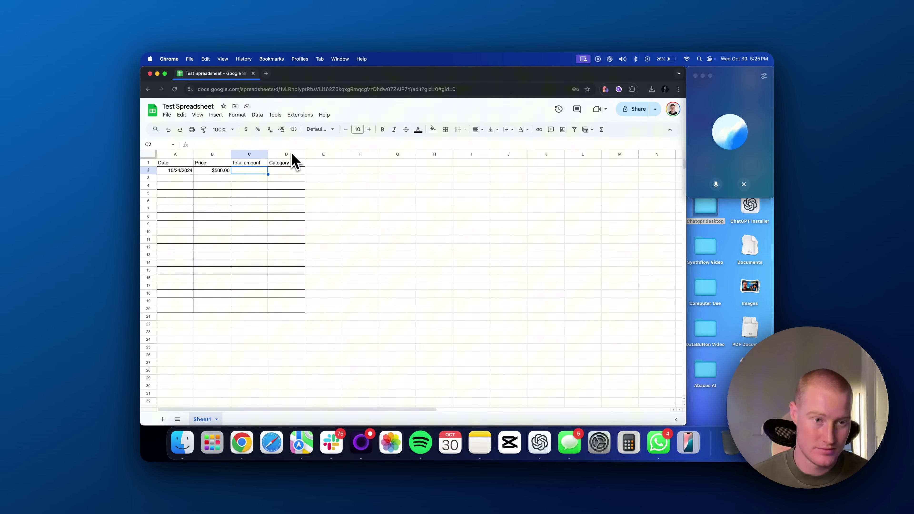
left_click(188, 178)
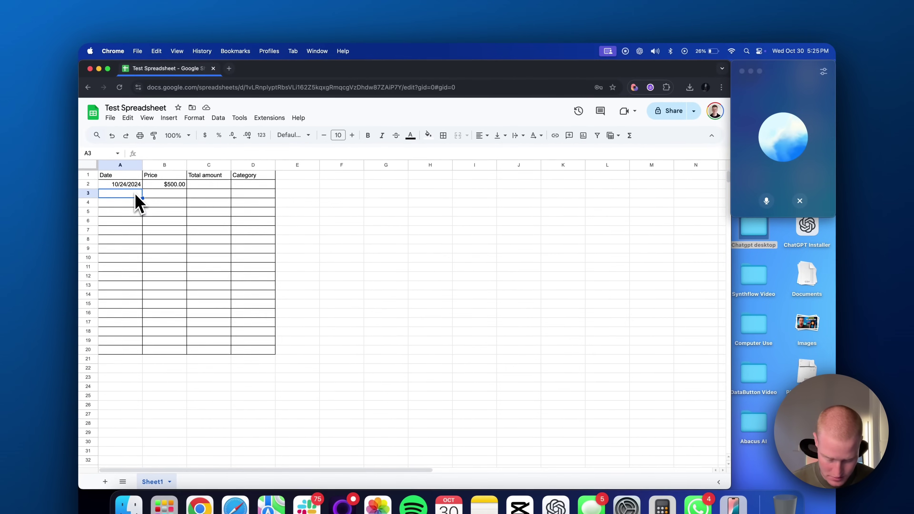
type("10/22/2024")
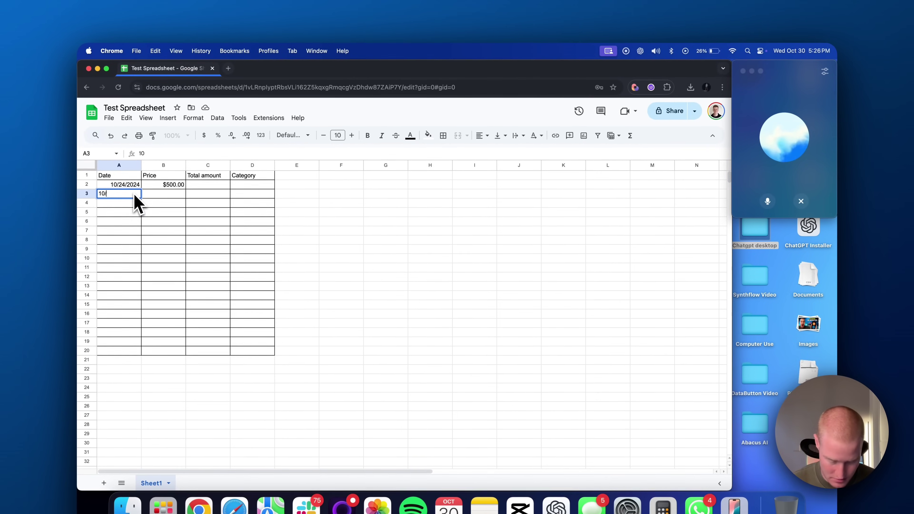
key("Return")
type("10")
type("/23/2024")
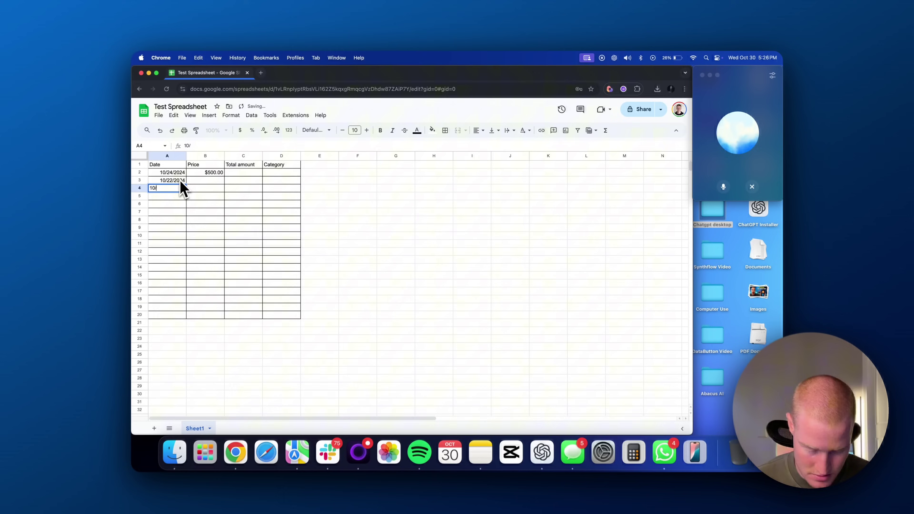
key("Return")
Enter 10/18/2024 in A5 and put the formula =SUM(B2:B20) in C2.
type("10/18/2024")
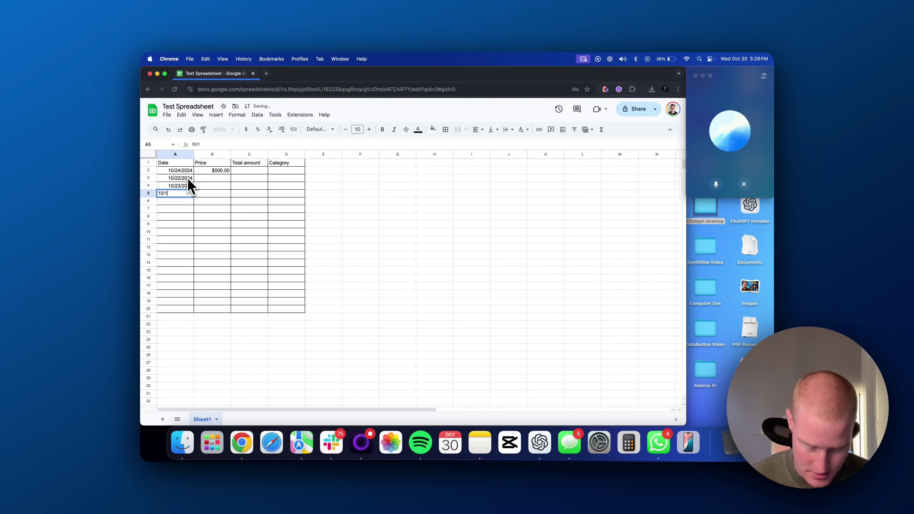
key("Return")
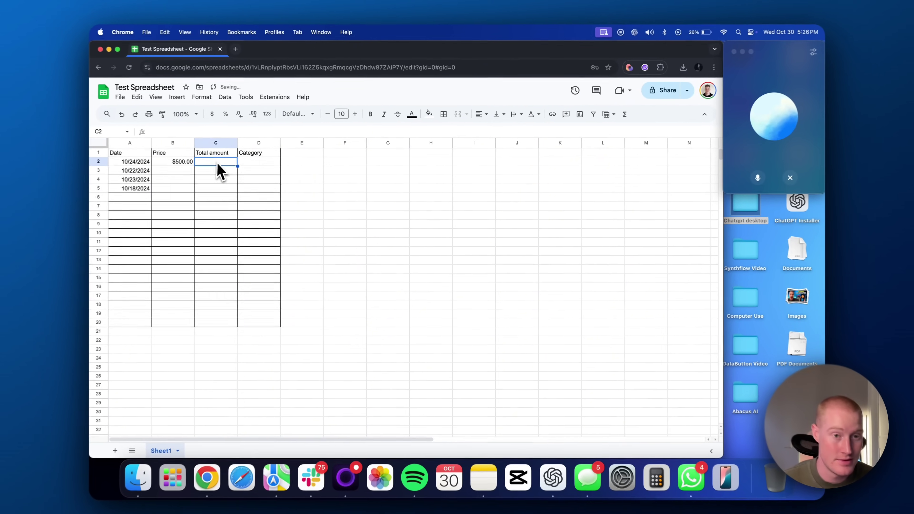
left_click(251, 170)
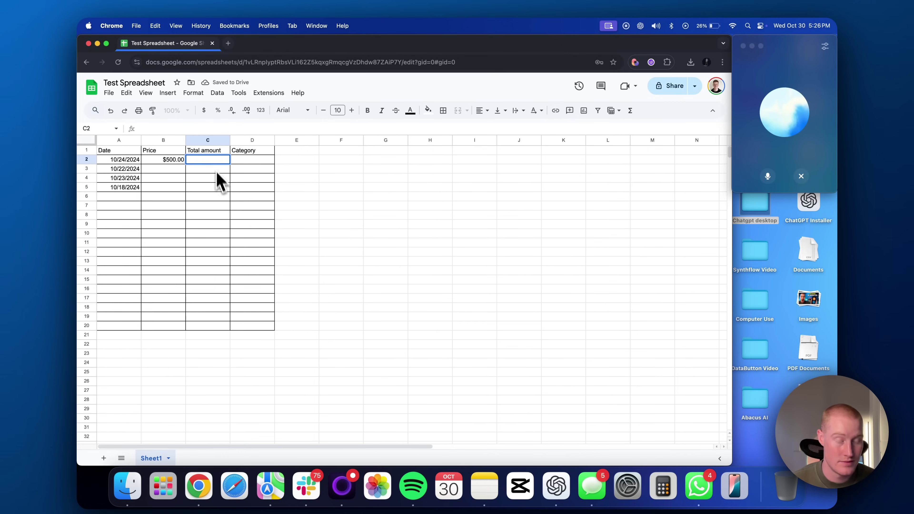
type("=sum")
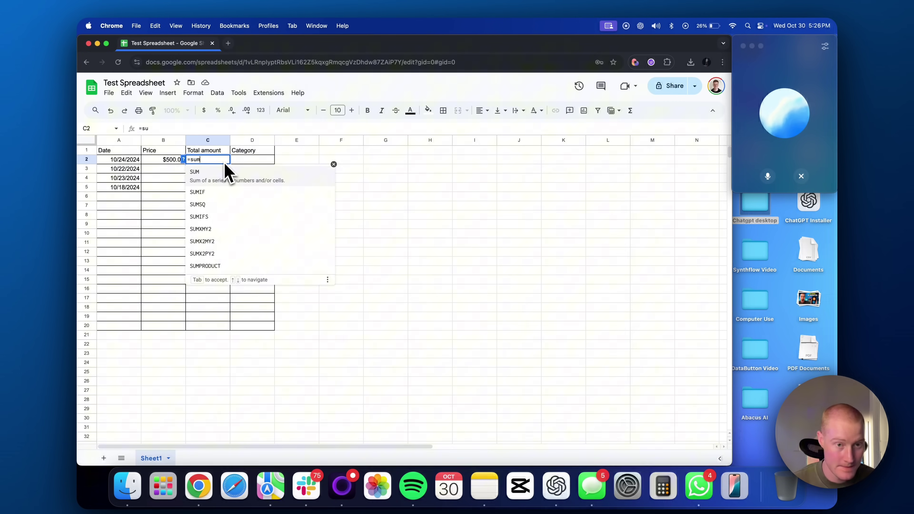
left_click(227, 173)
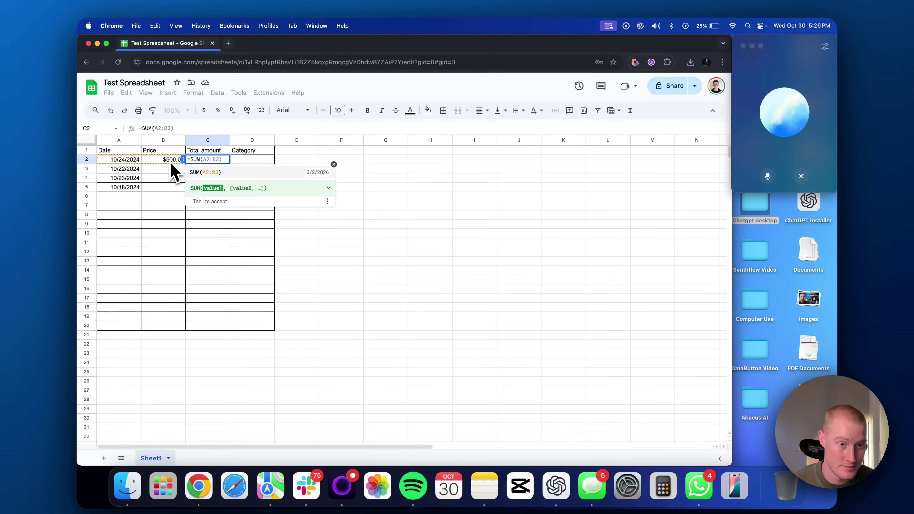
left_click_drag(171, 164, 171, 326)
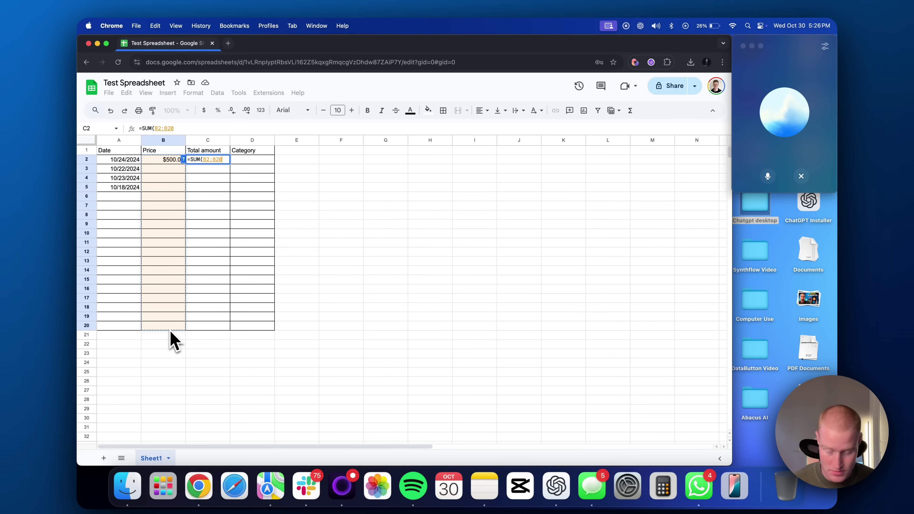
key("Return")
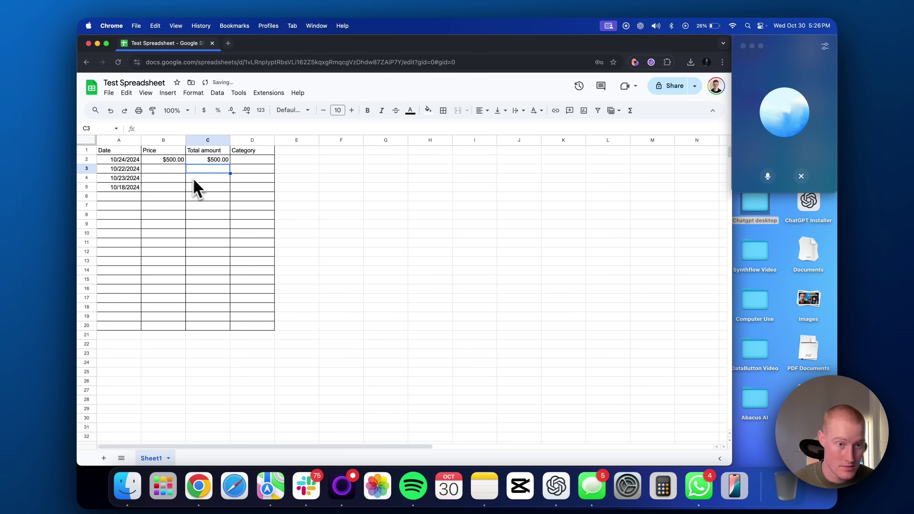
Enter prices $7,500, $800 and $1,200 in B3:B5, bringing the total to $10,000.00.
left_click(180, 170)
type("$7,500")
key("Return")
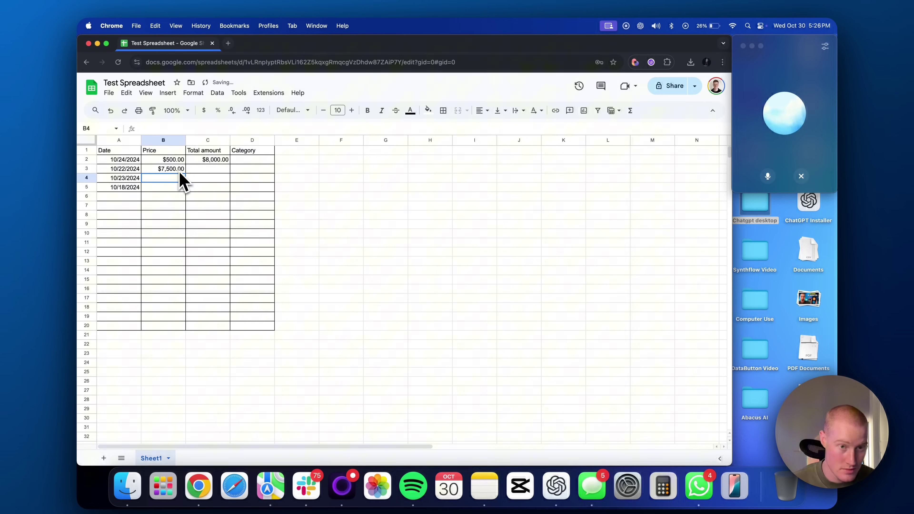
type("$800")
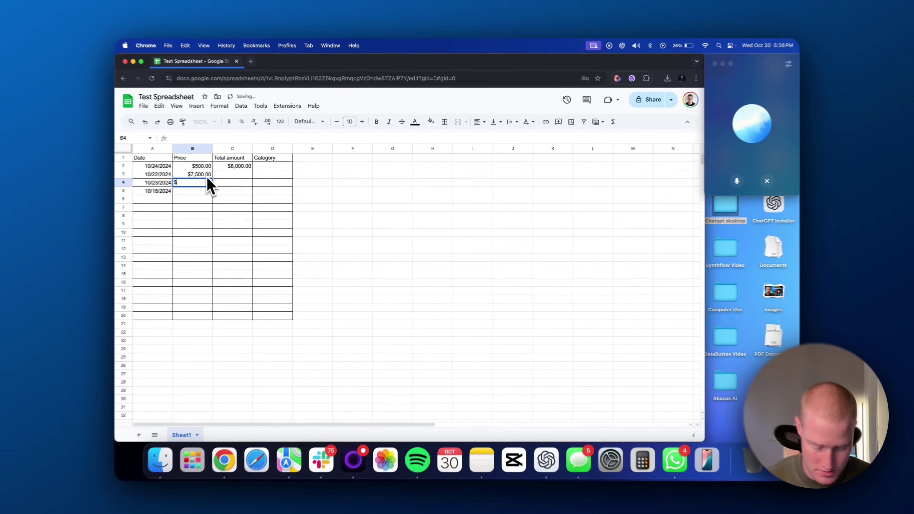
key("Return")
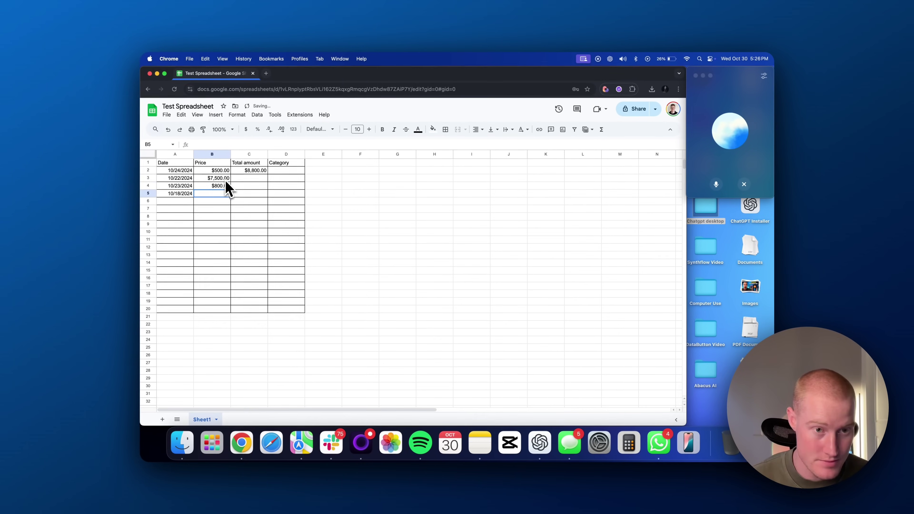
type("$1,200")
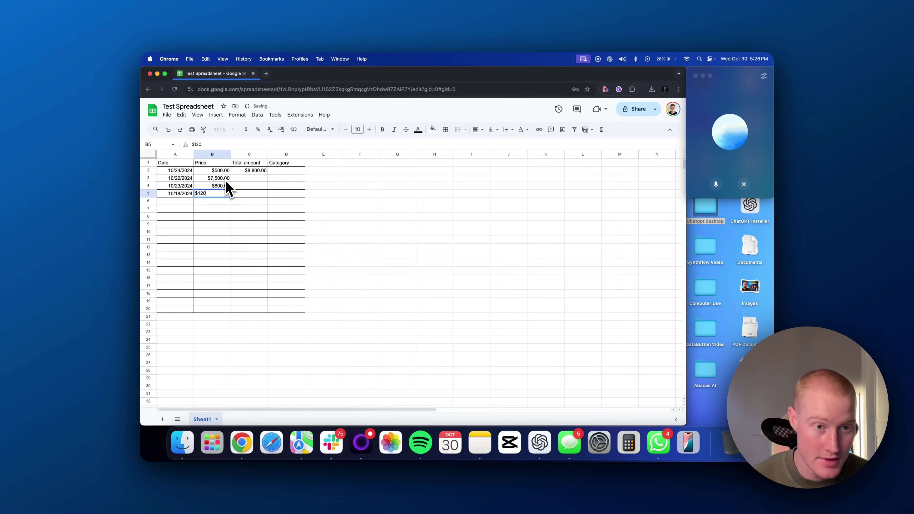
key("Return")
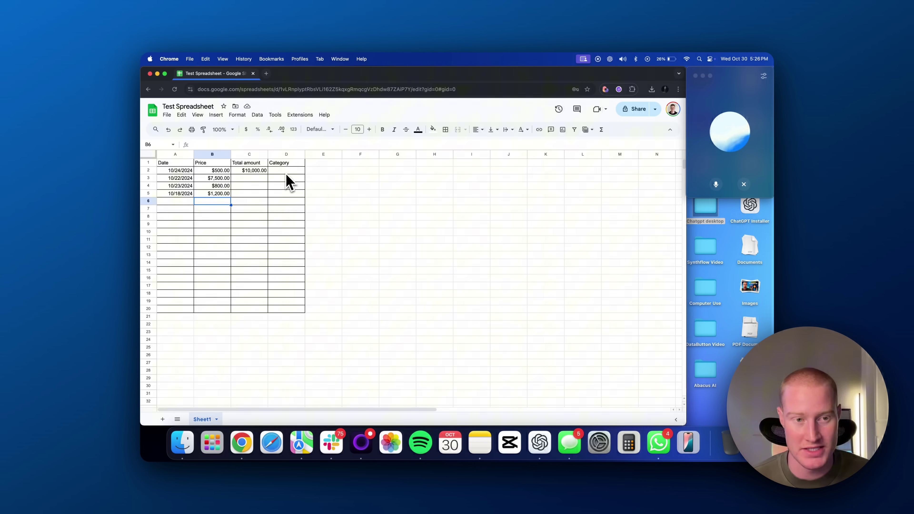
Move the Total amount column to the right of Category.
left_click(249, 154)
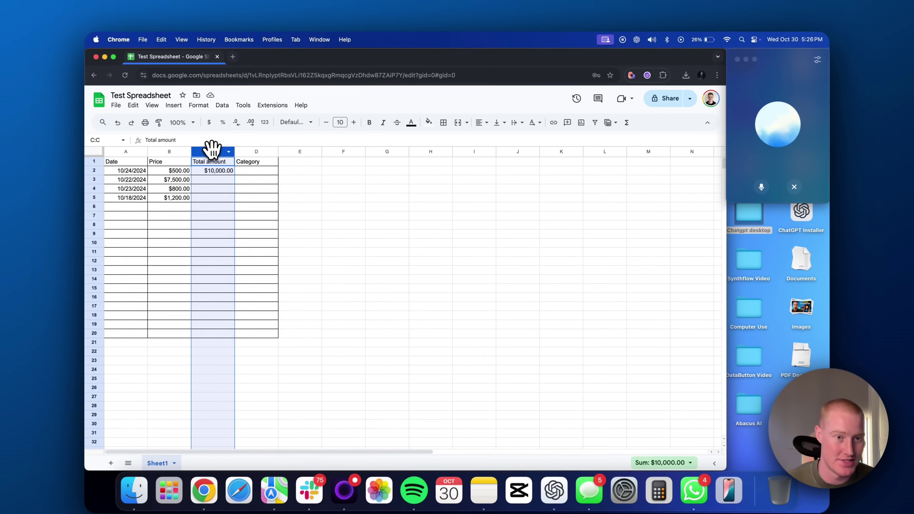
left_click_drag(249, 154, 297, 158)
left_click(297, 236)
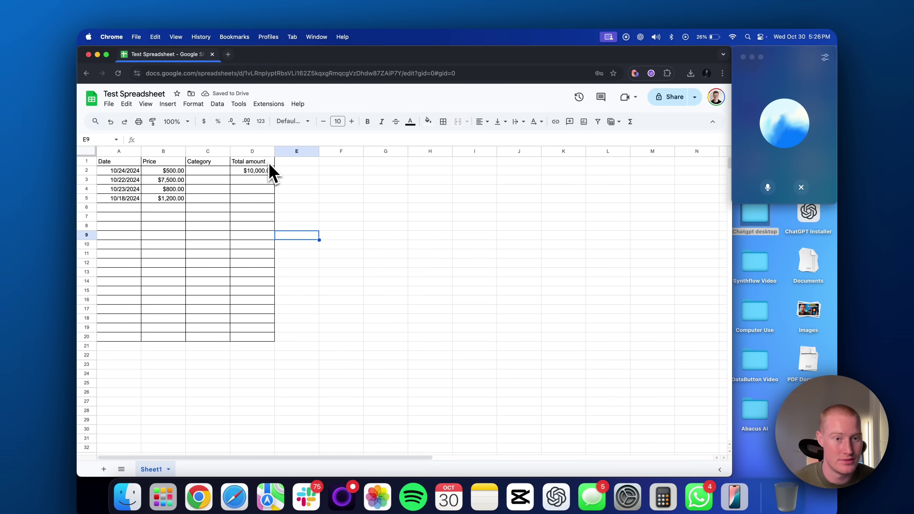
Rename D1 to 'Total Spend amount', widen column D to fit, and select C2:C20.
left_click(258, 171)
left_click(246, 161)
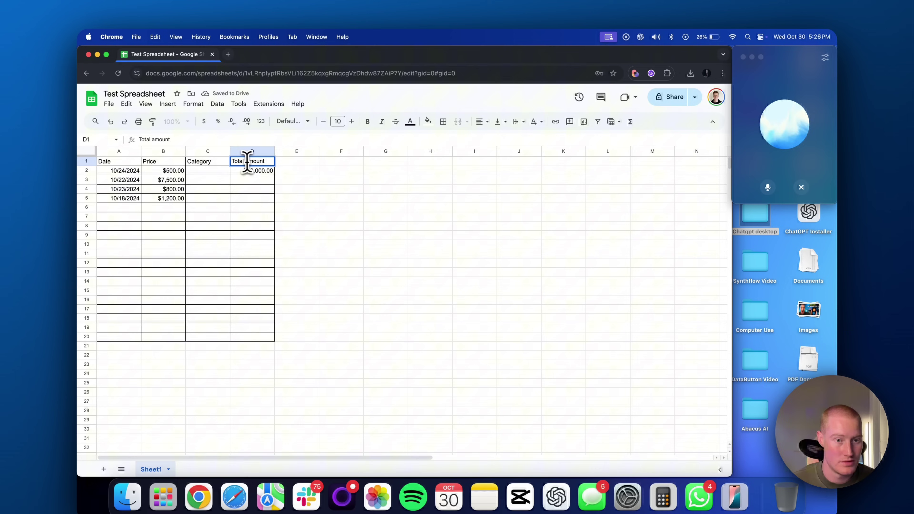
type("Spent")
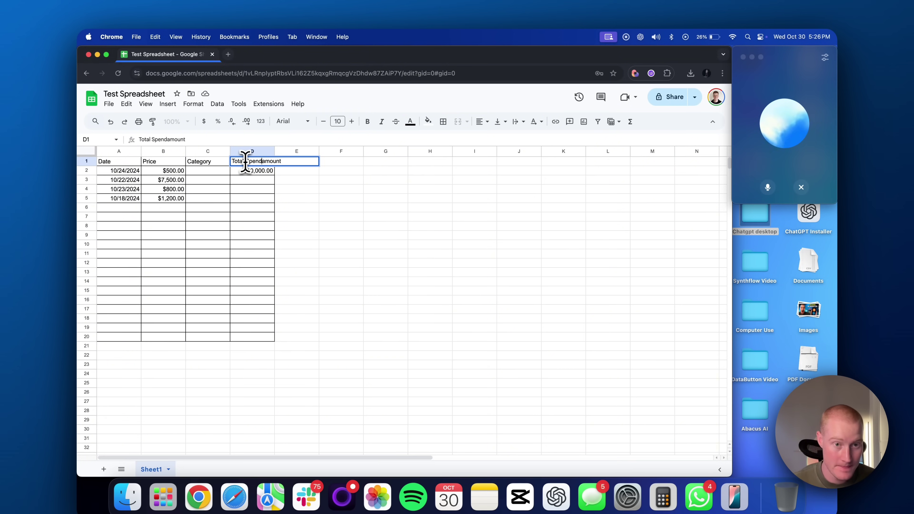
left_click(246, 170)
left_click_drag(275, 151, 287, 155)
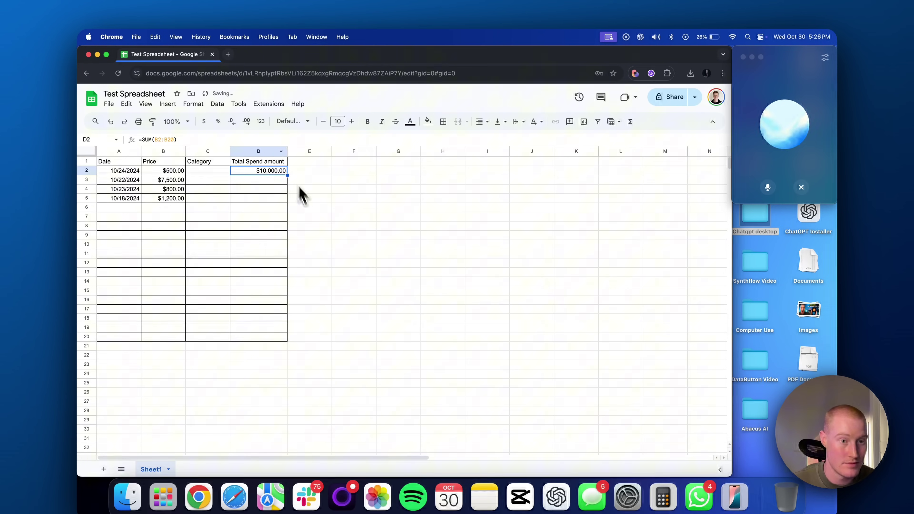
left_click(208, 171)
left_click_drag(208, 173, 216, 337)
Start a new dropdown validation rule for the Category cells C2:C20.
left_click(217, 104)
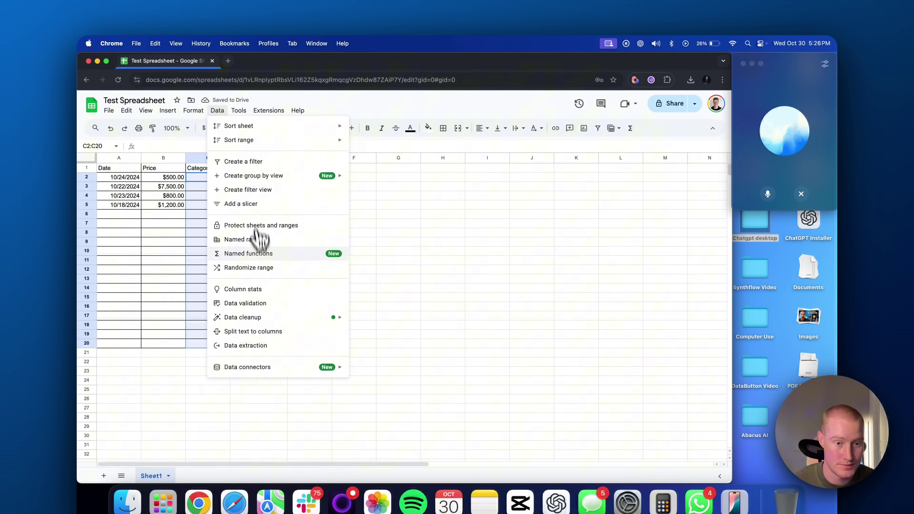
left_click(257, 305)
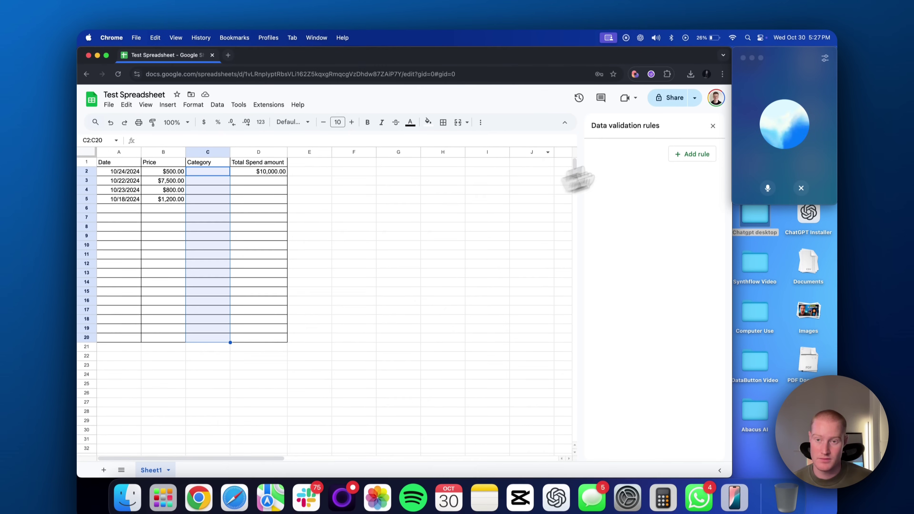
left_click(680, 147)
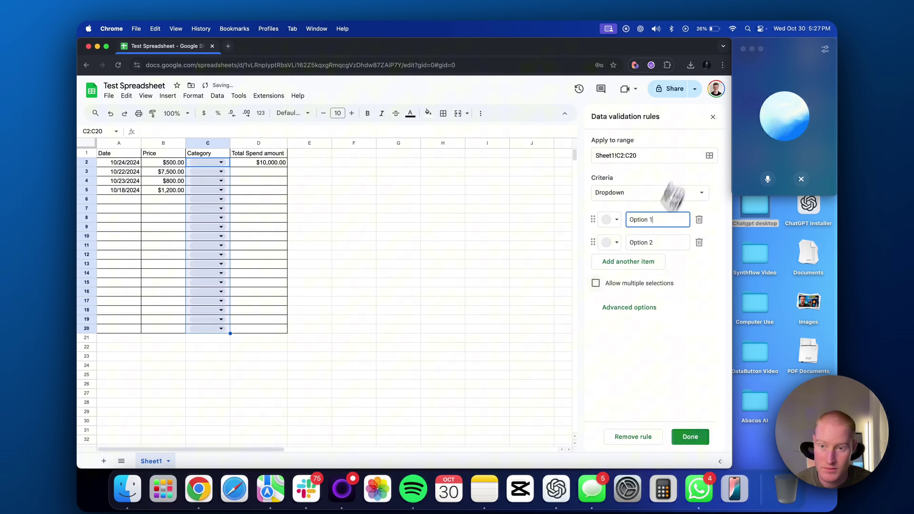
left_click(666, 196)
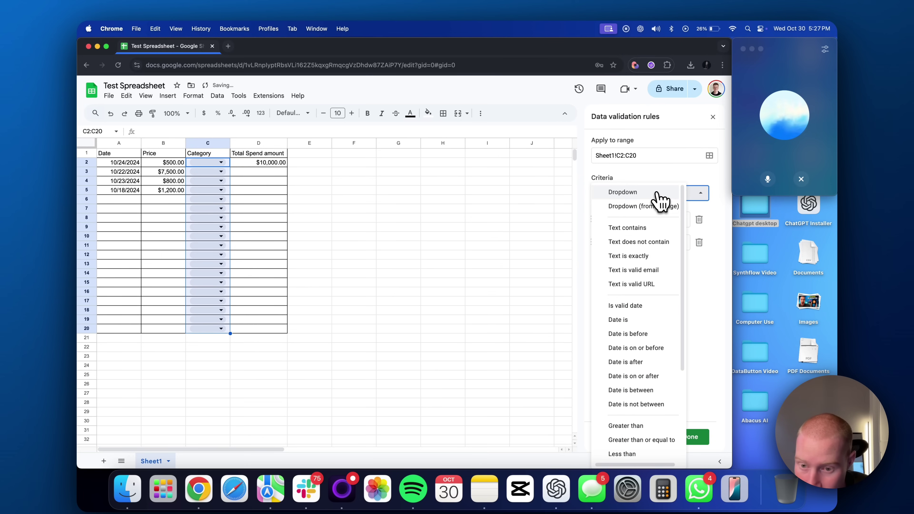
scroll(639, 296, "down", 3)
scroll(638, 321, "up", 3)
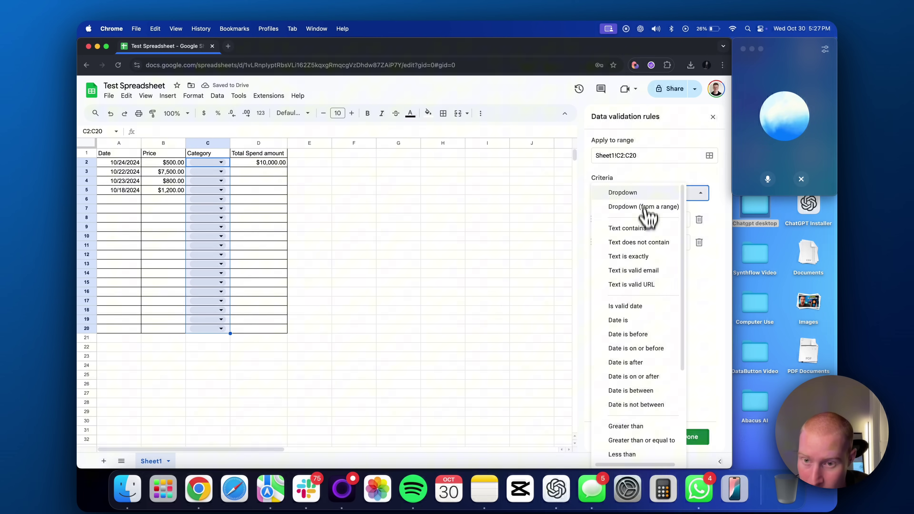
left_click(644, 194)
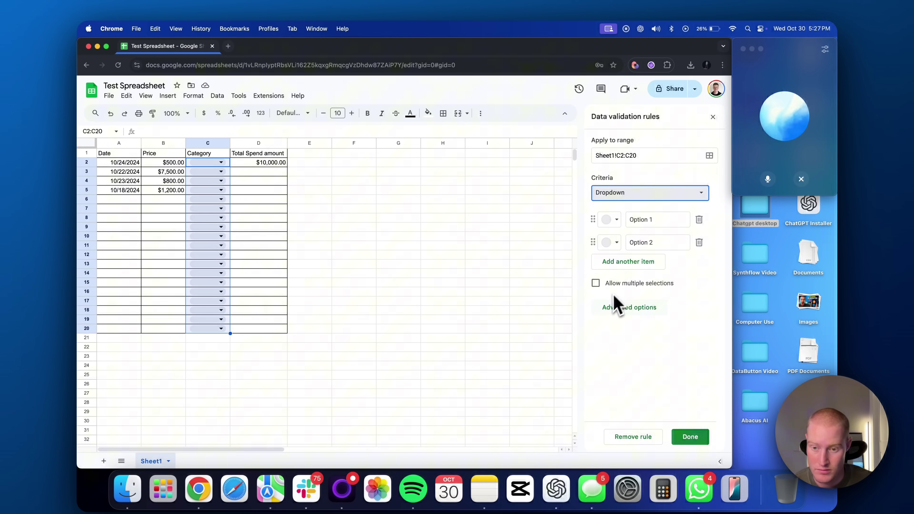
Enter the dropdown options Groceries, Rent and Utilities.
left_click(652, 221)
left_click_drag(652, 220, 630, 220)
key("BackSpace")
type("Gro")
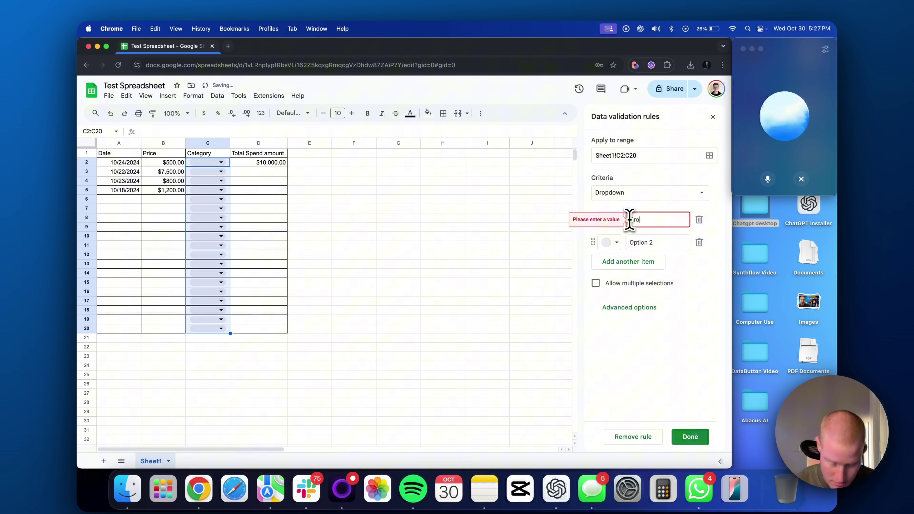
type("ceries")
key("Tab")
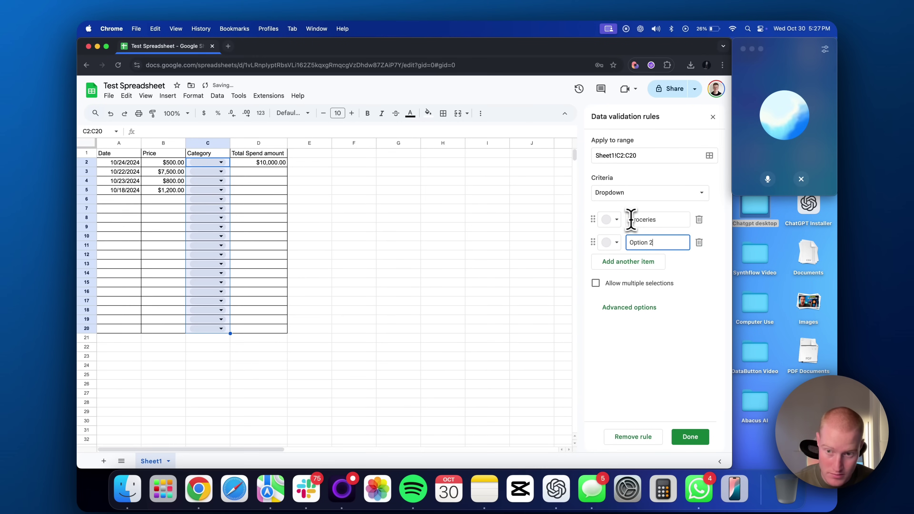
type("Rent")
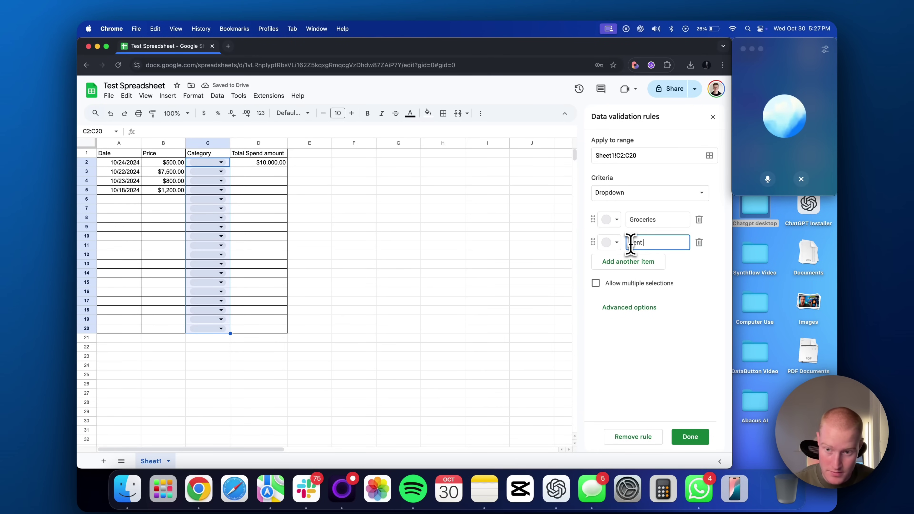
left_click(626, 267)
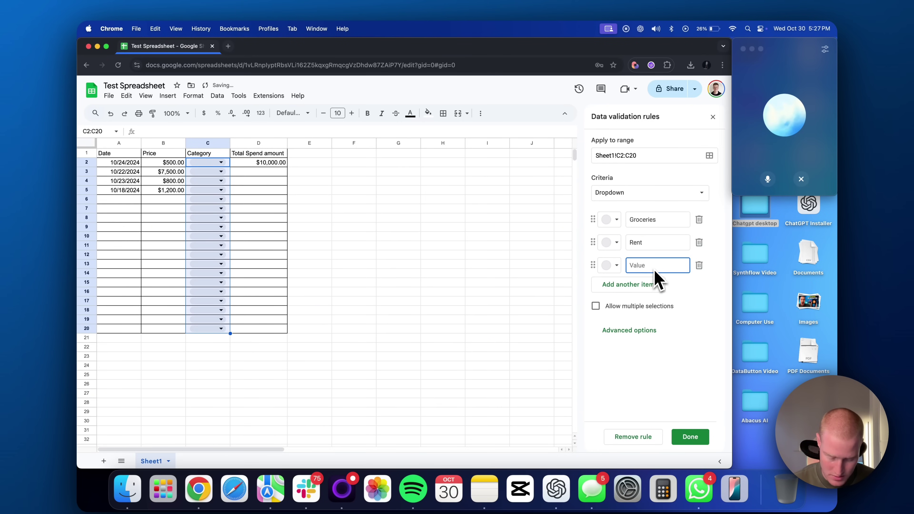
type("Utilities")
key("Return")
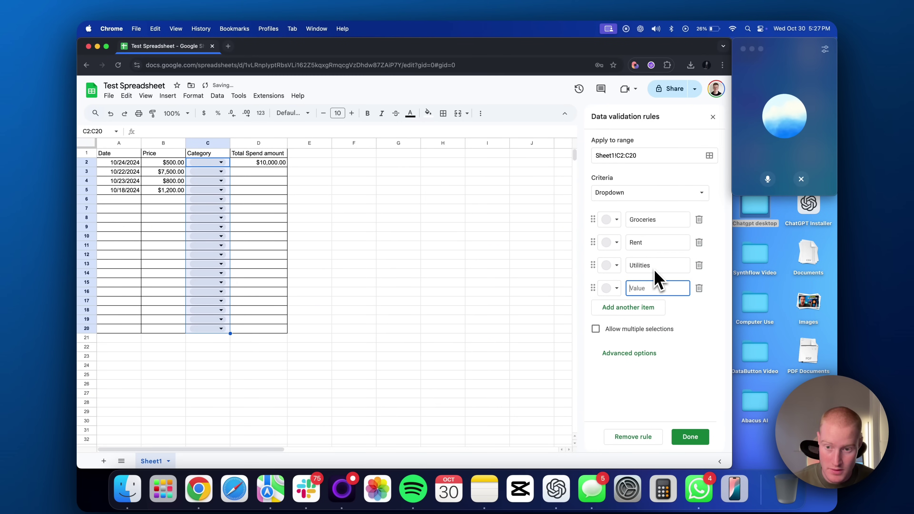
key("BackSpace")
Colour the Groceries, Rent and Utilities chips dark red, light orange and dark green, and save the rule.
left_click(611, 220)
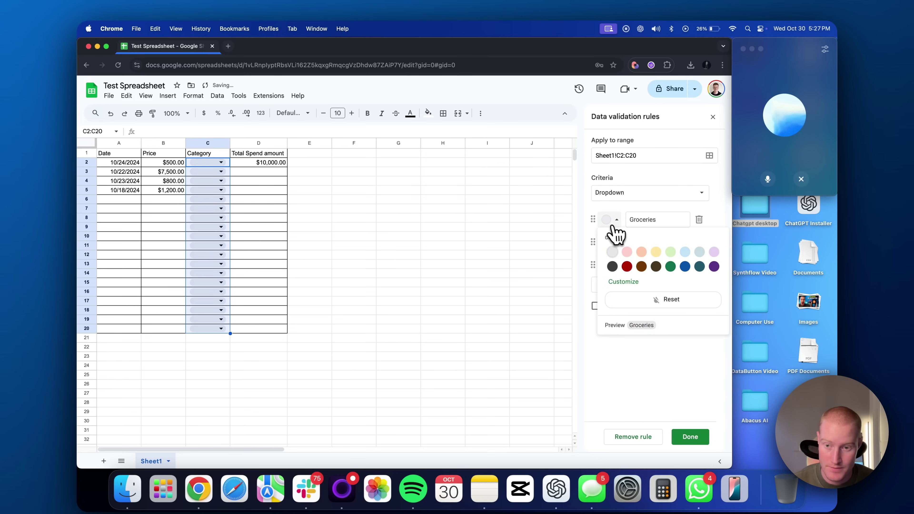
left_click(627, 267)
left_click(611, 243)
left_click(640, 277)
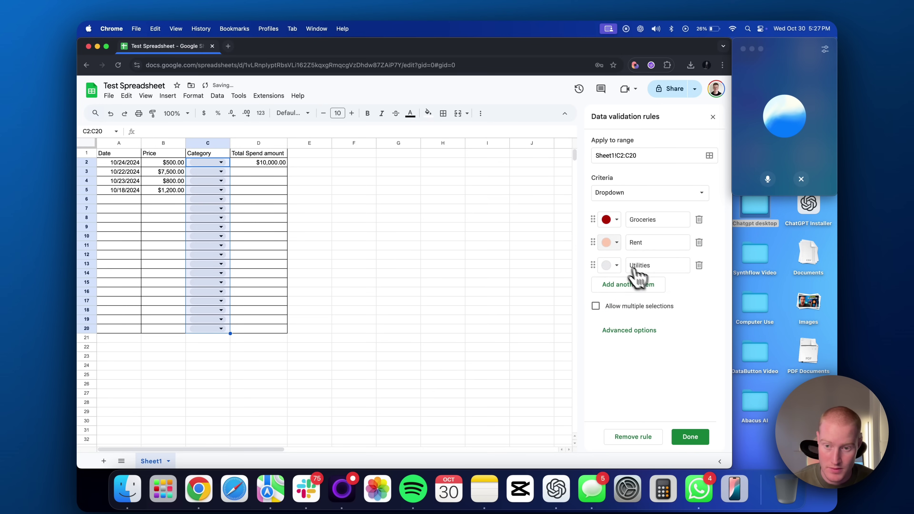
left_click(611, 266)
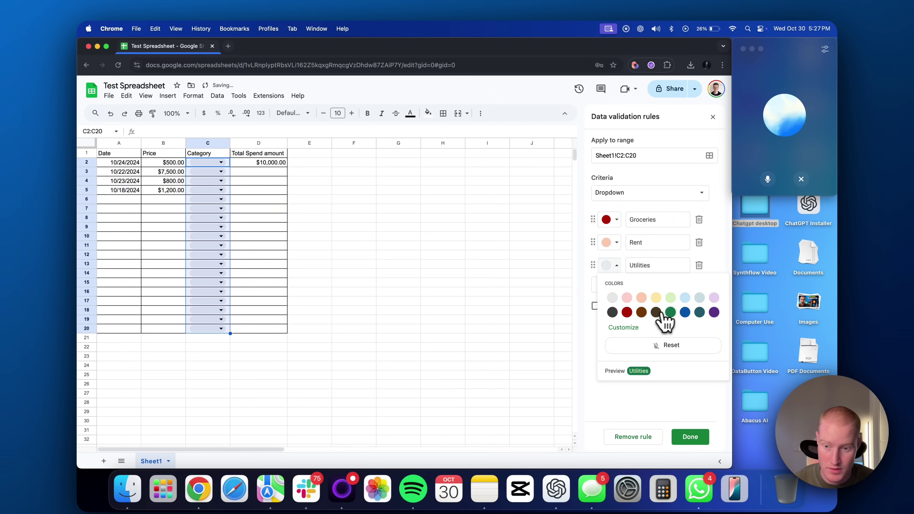
left_click(670, 312)
left_click(690, 437)
left_click(443, 282)
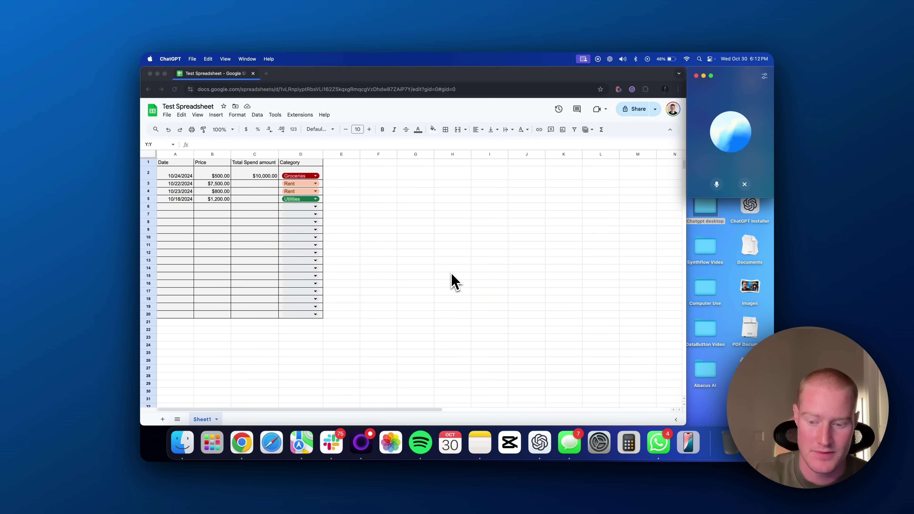
Raise the system volume.
key("XF86AudioRaiseVolume")
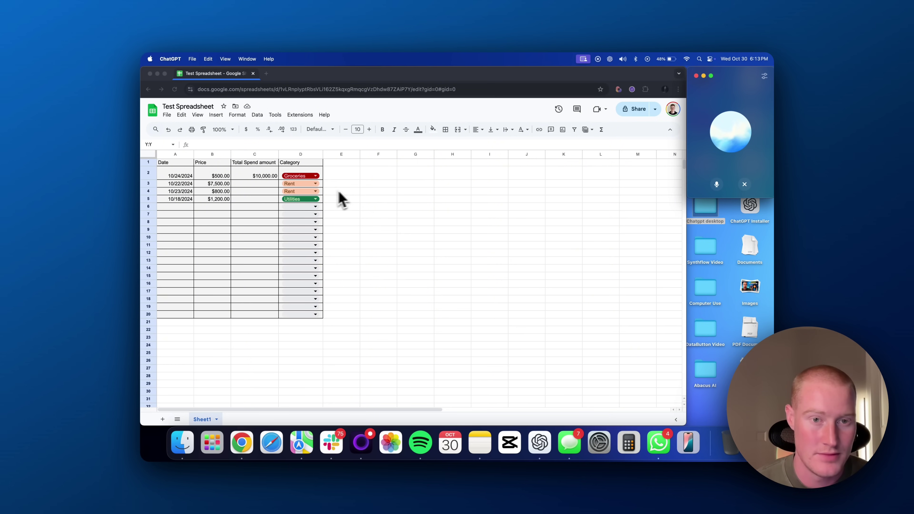
Move Total Spend amount to column D, leaving Category in column C, then select the prices and categories.
left_click(356, 180)
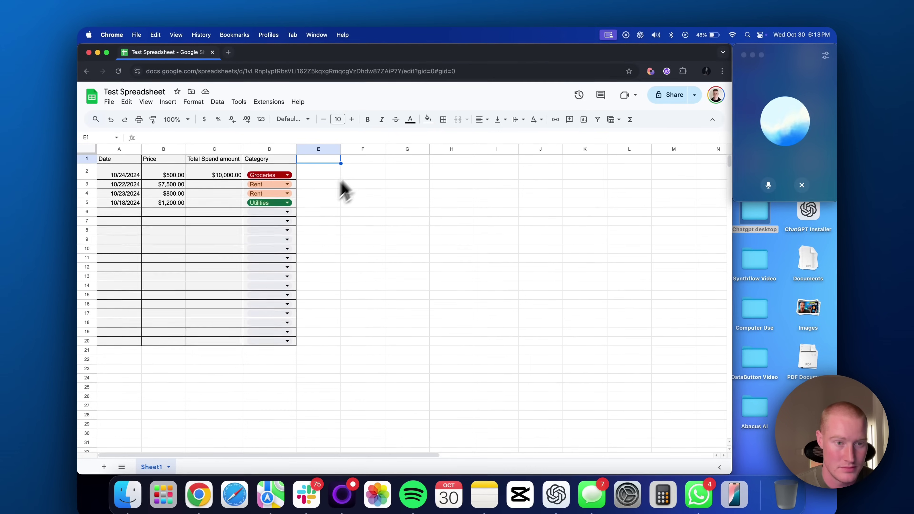
left_click_drag(173, 175, 281, 203)
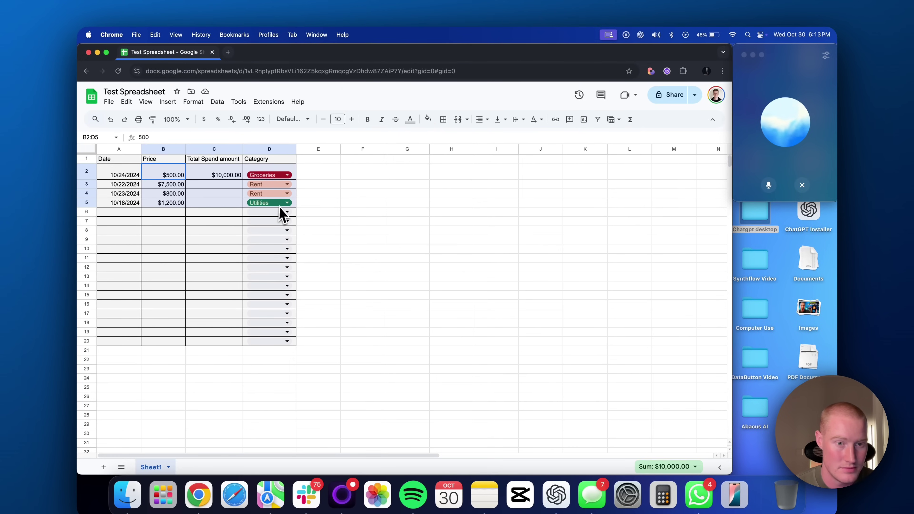
left_click(360, 202)
left_click(209, 149)
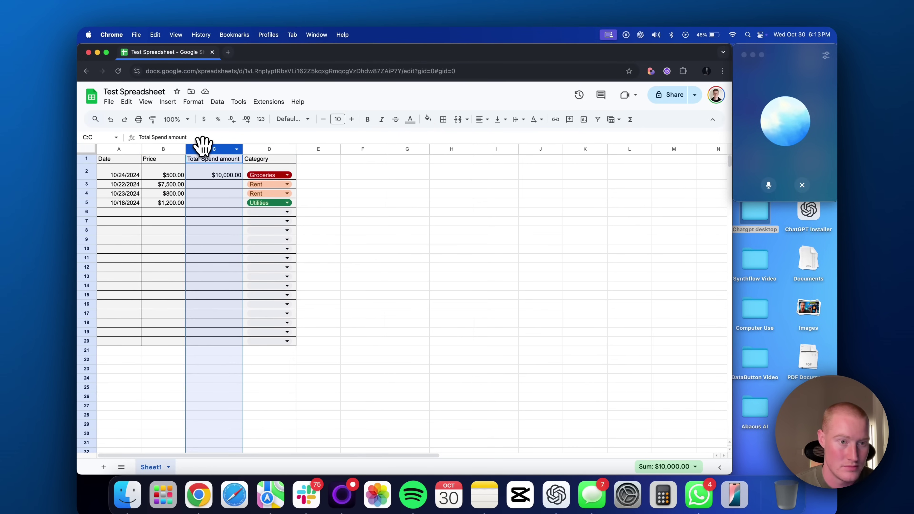
left_click_drag(204, 144, 284, 151)
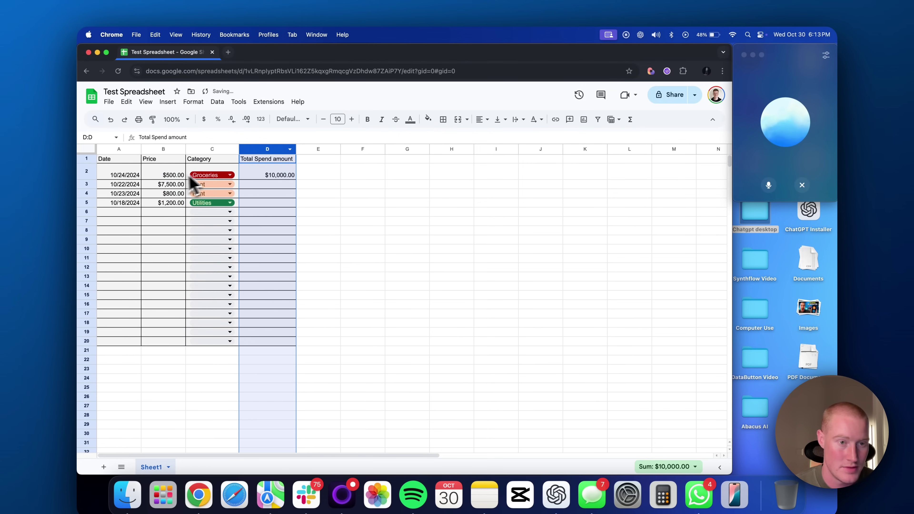
left_click_drag(171, 176, 222, 331)
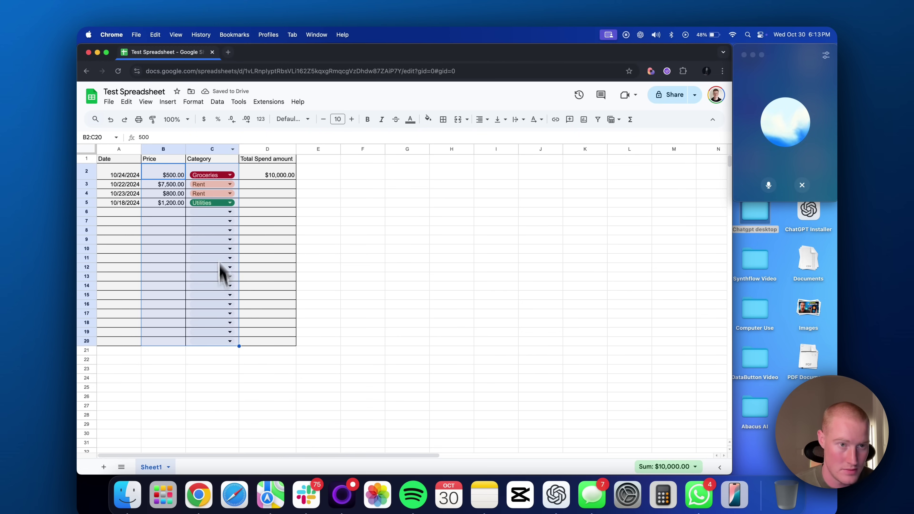
Insert a Price vs. Category column chart and place it beside the expense table.
right_click(194, 182)
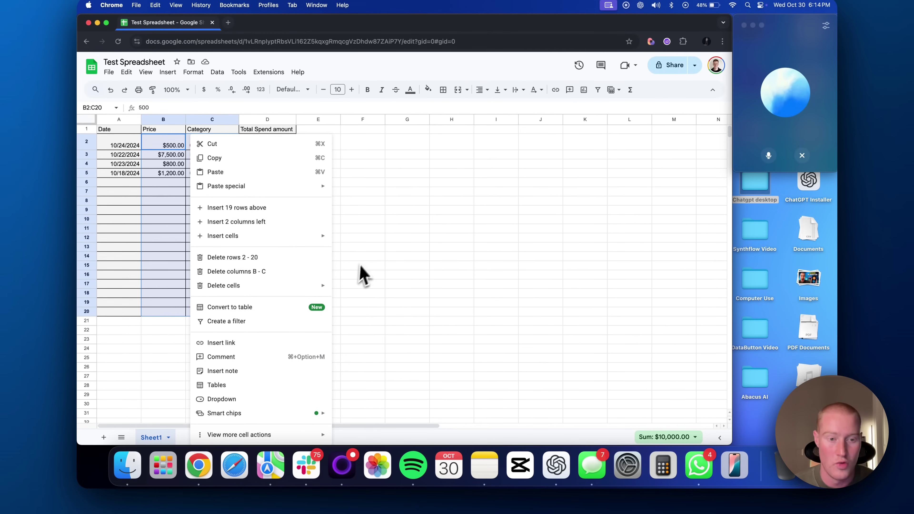
key("Escape")
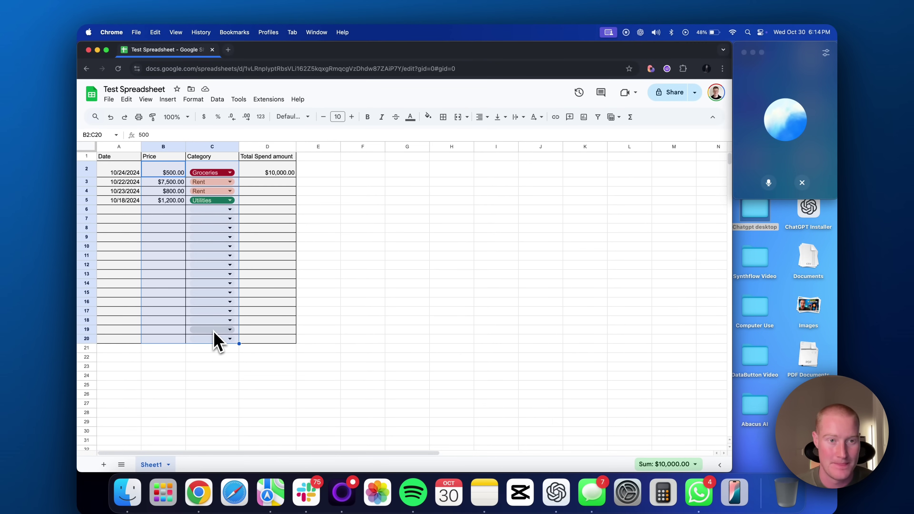
left_click(167, 100)
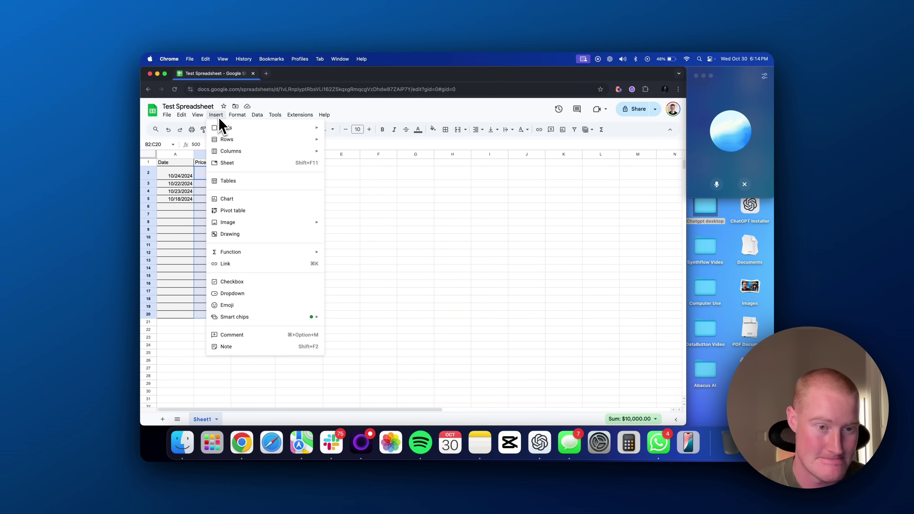
mouse_move(236, 224)
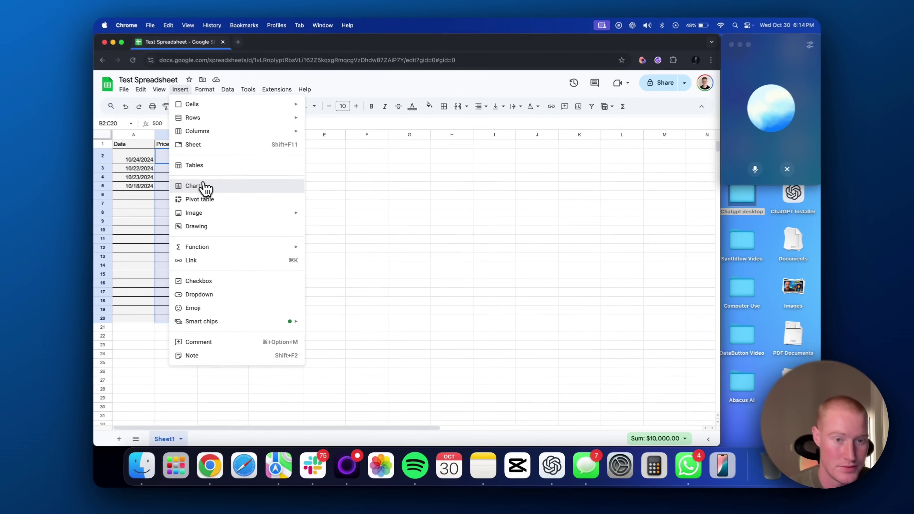
left_click(226, 199)
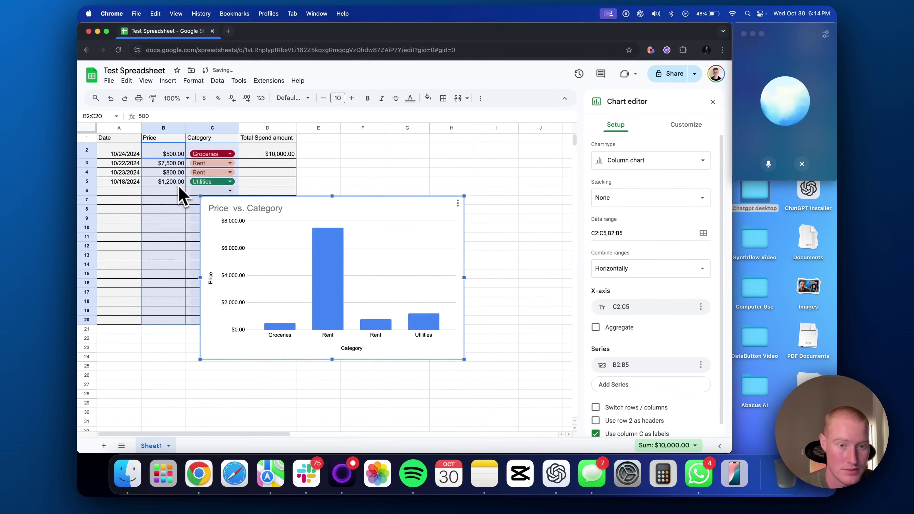
left_click_drag(285, 261, 375, 200)
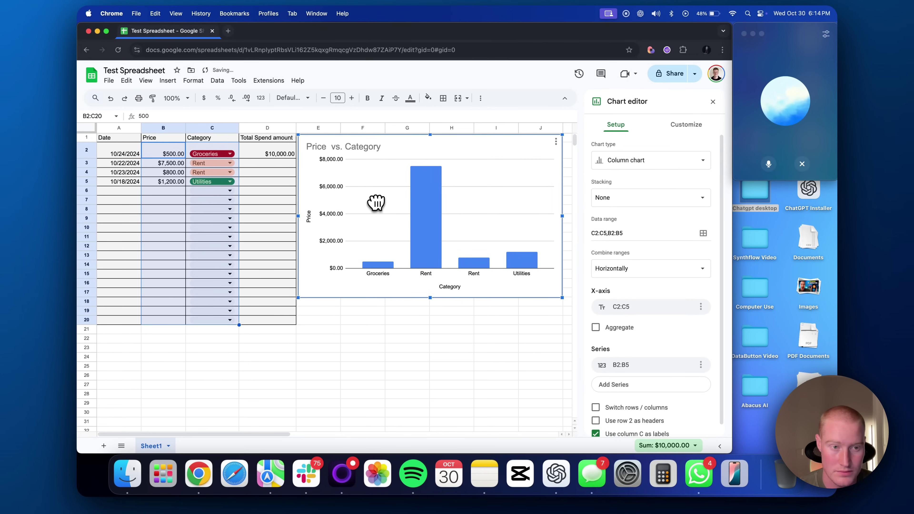
left_click(406, 367)
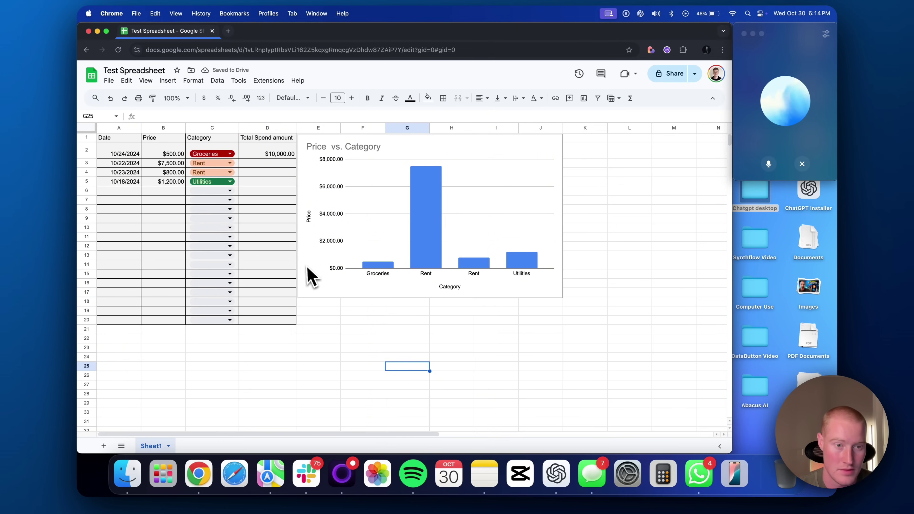
left_click(164, 190)
type("$")
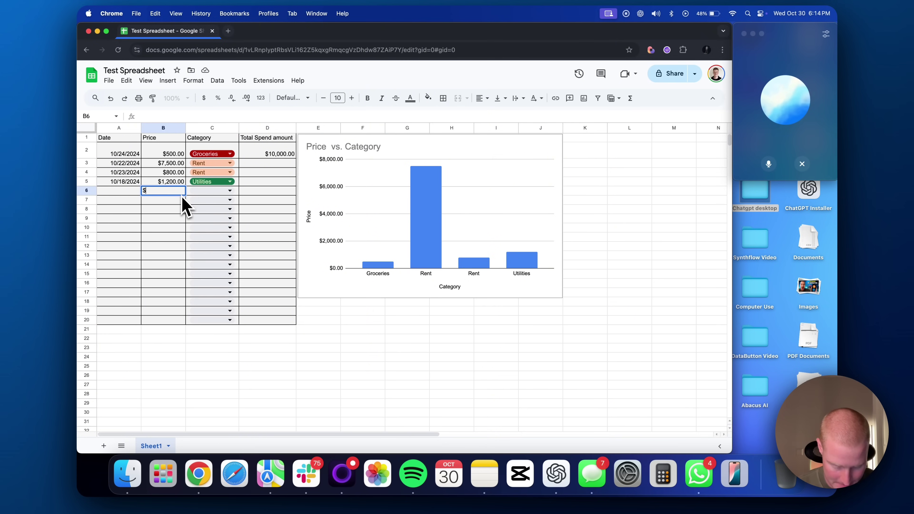
type("5000")
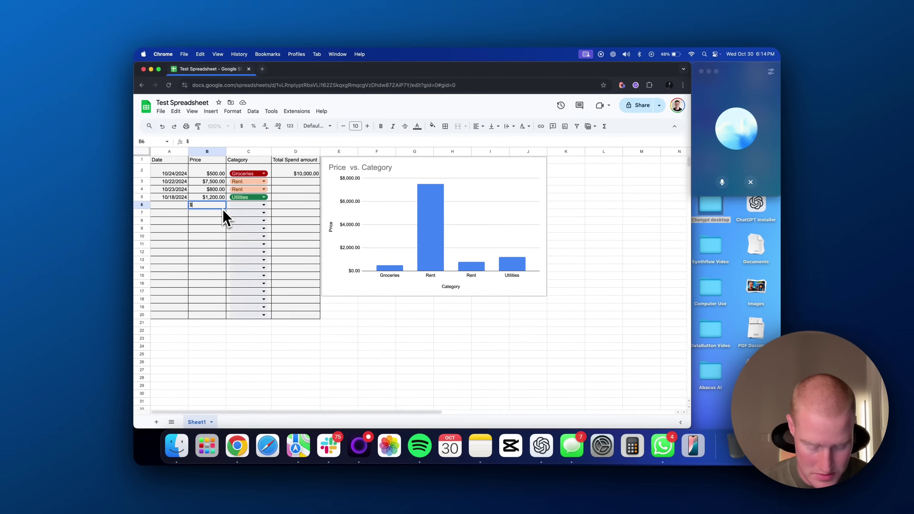
key("Tab")
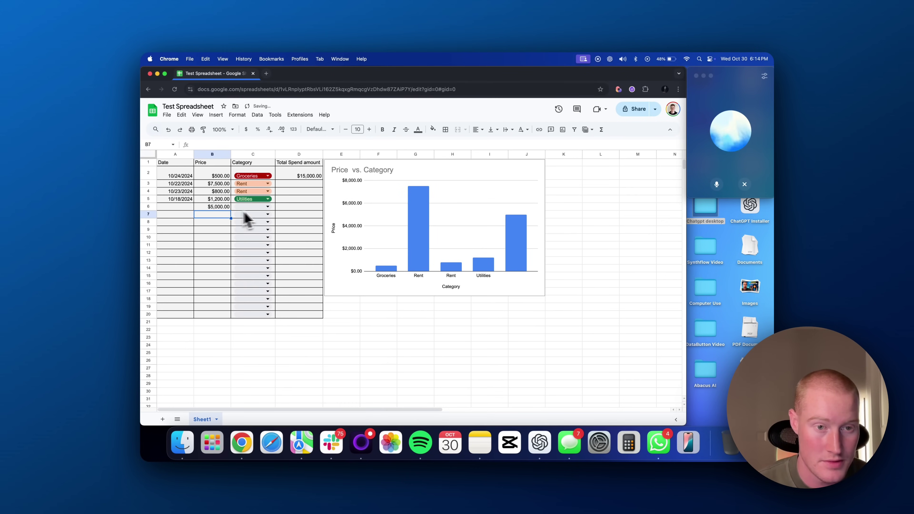
left_click(258, 207)
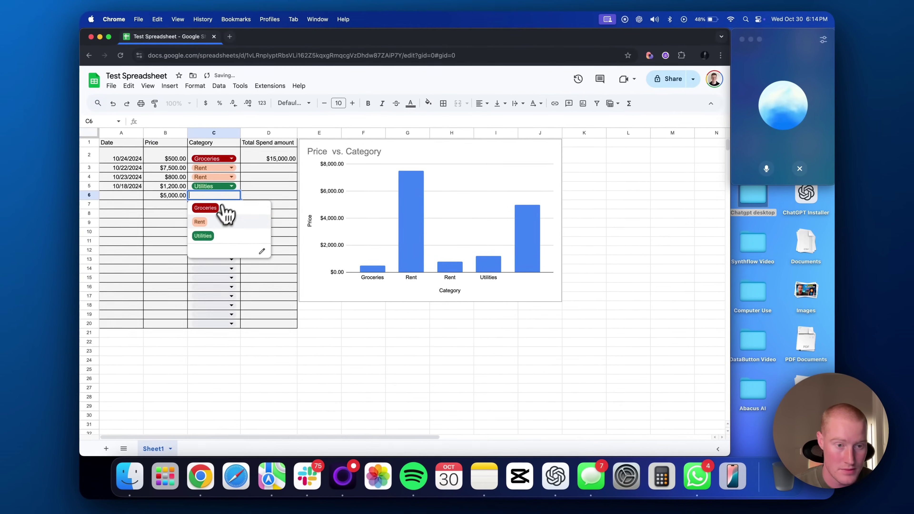
left_click(222, 209)
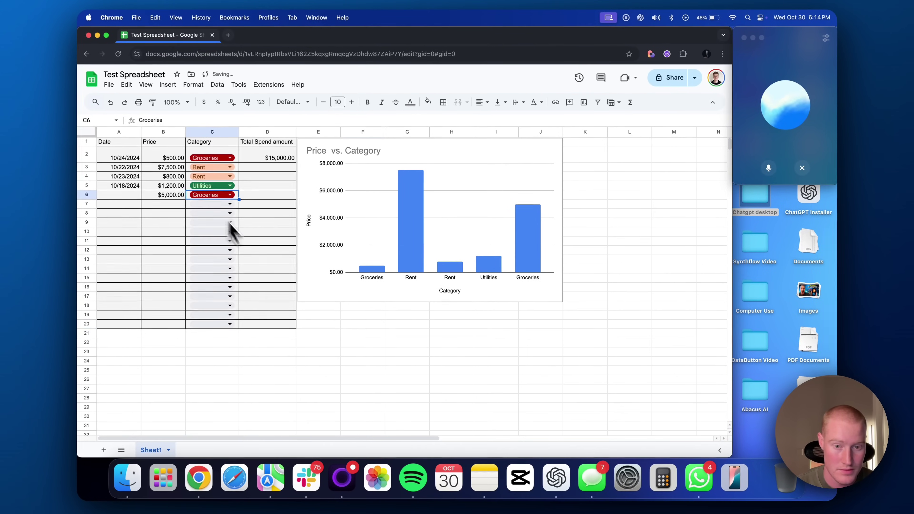
left_click(371, 323)
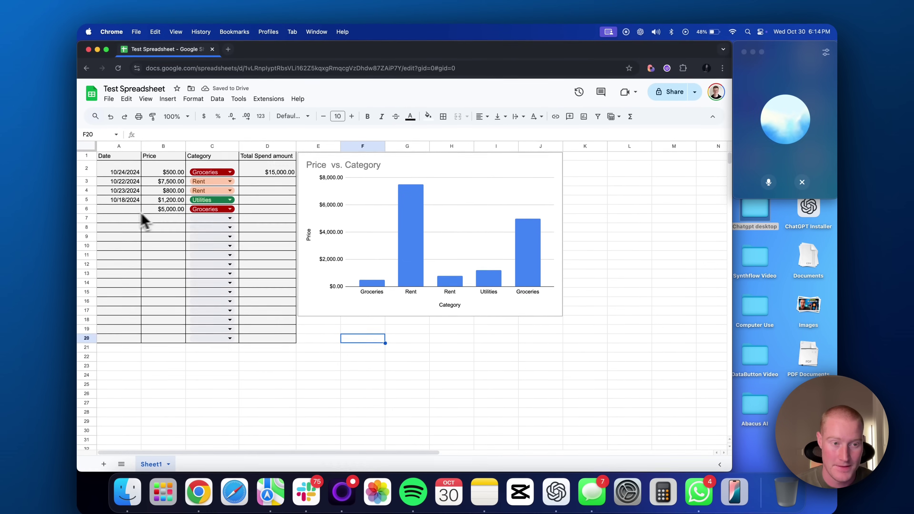
left_click(121, 196)
type("10/17/2024")
key("Return")
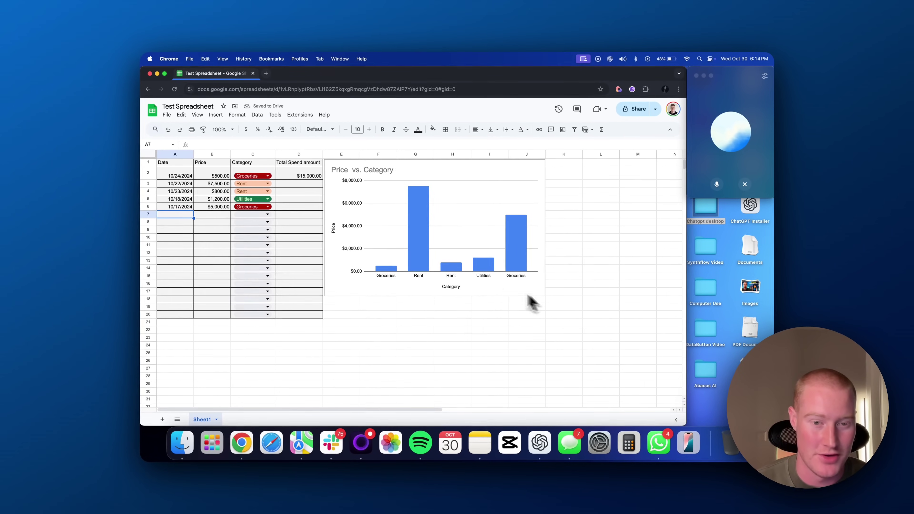
left_click_drag(175, 162, 379, 314)
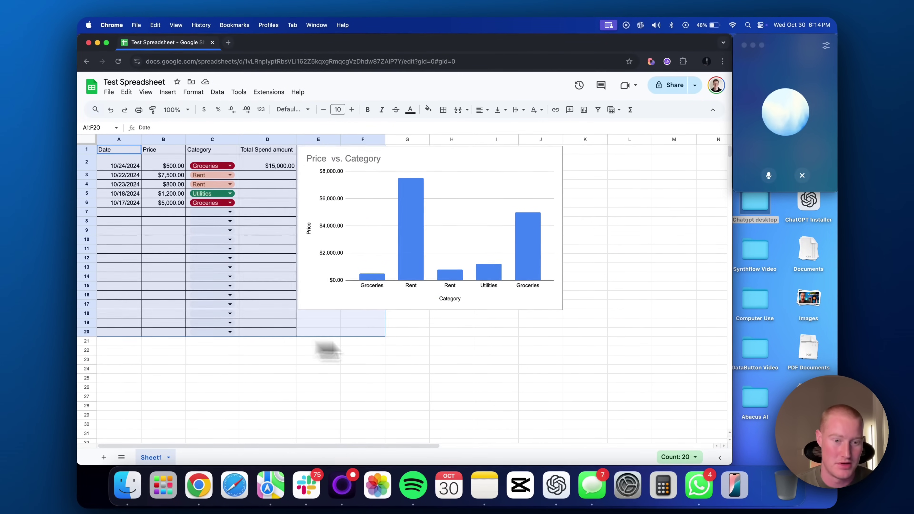
left_click(363, 341)
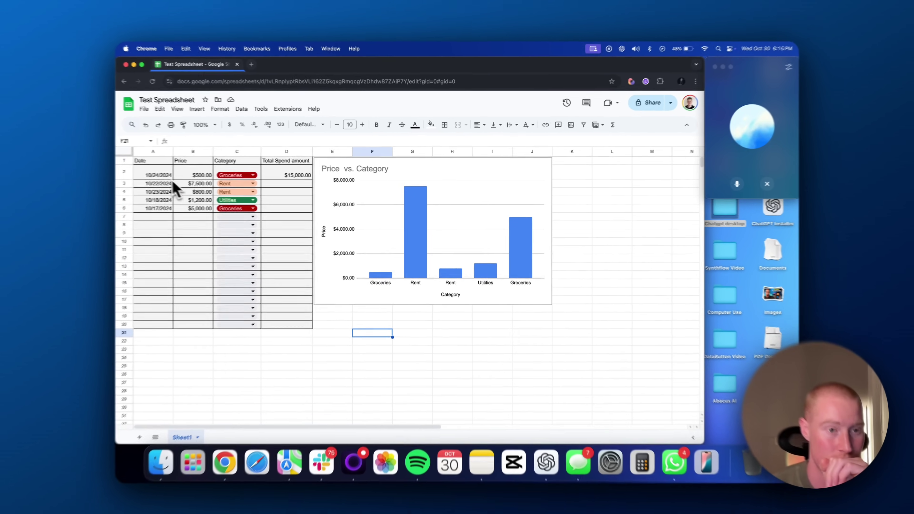
Apply the blue alternating colours style to the expense data cells.
left_click_drag(176, 174, 270, 338)
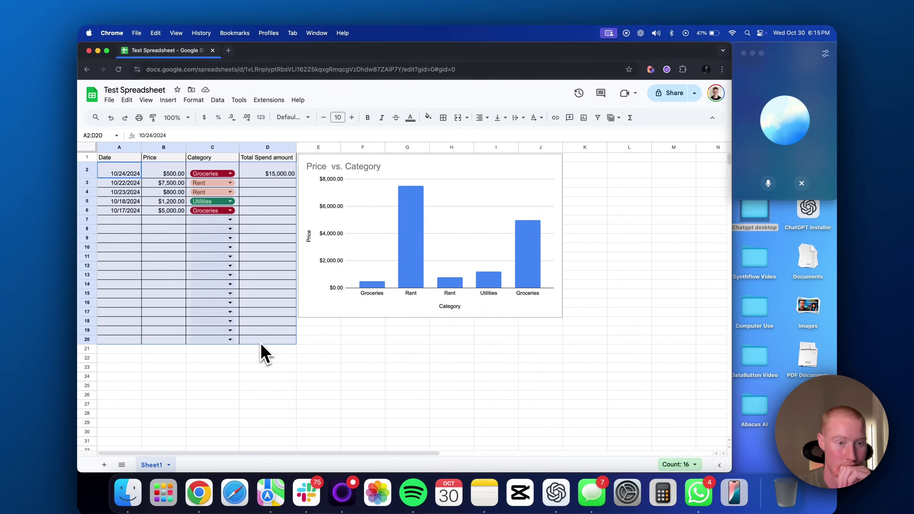
left_click(196, 100)
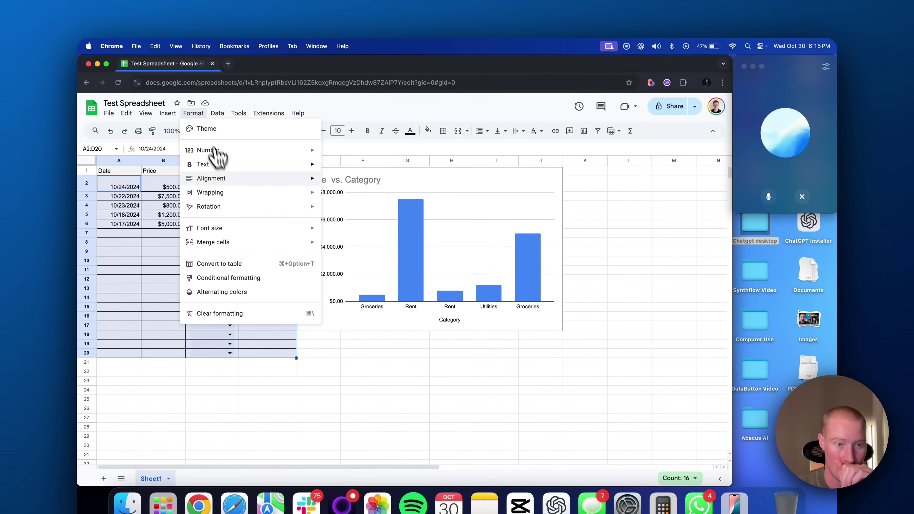
left_click(245, 290)
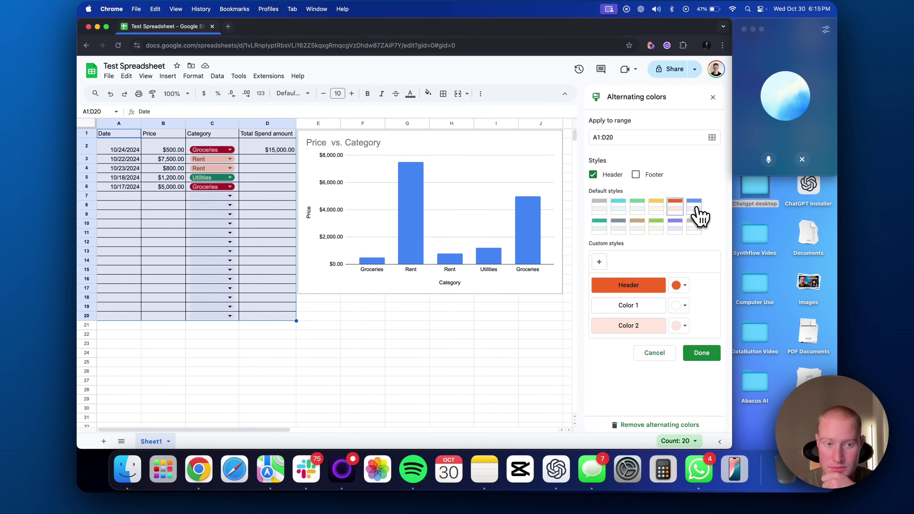
left_click(694, 207)
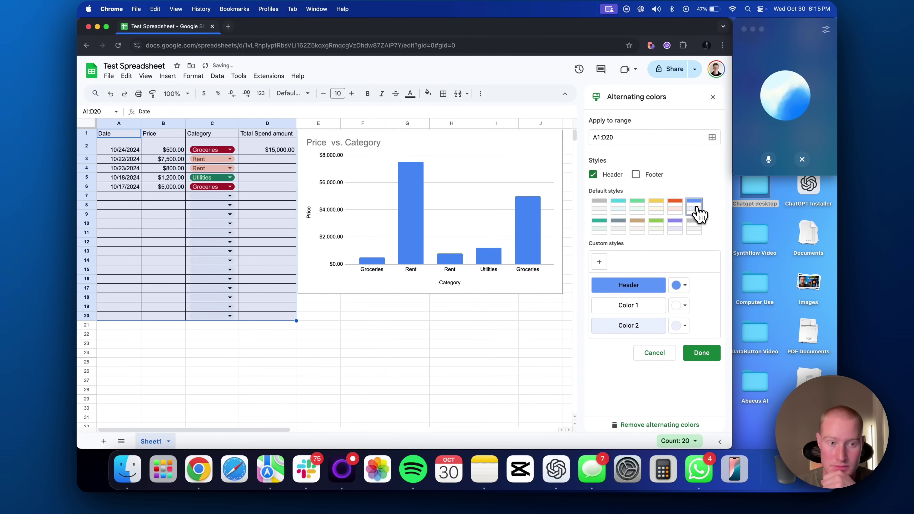
left_click(702, 353)
left_click(594, 345)
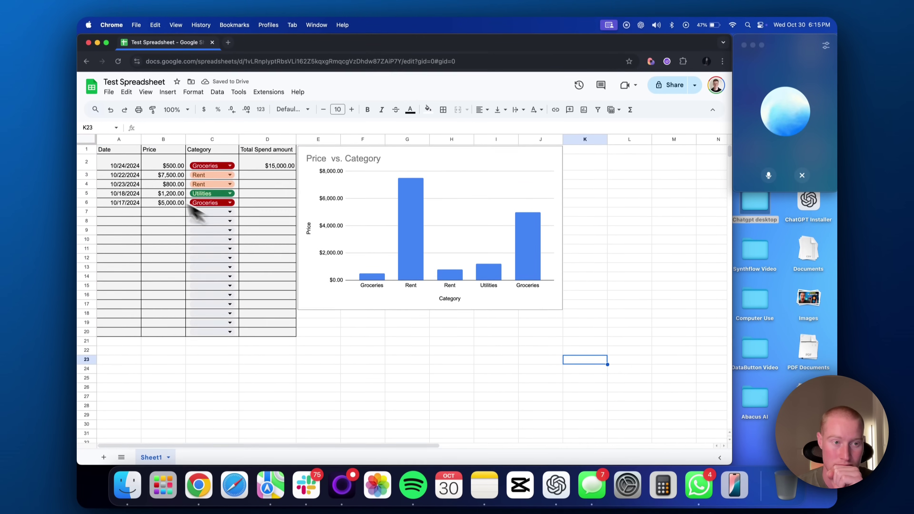
Reapply blue alternating colours to the whole table A1:D20, giving it a blue header row.
left_click_drag(108, 133, 274, 317)
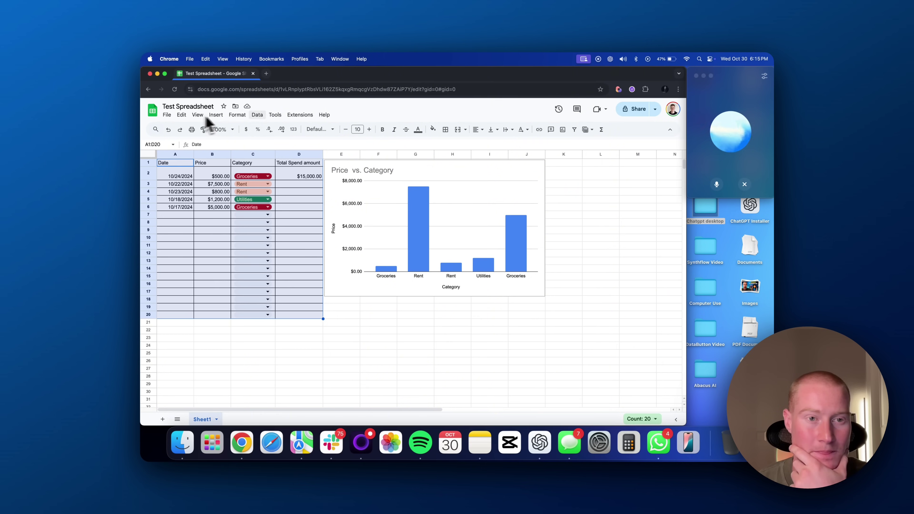
left_click(237, 114)
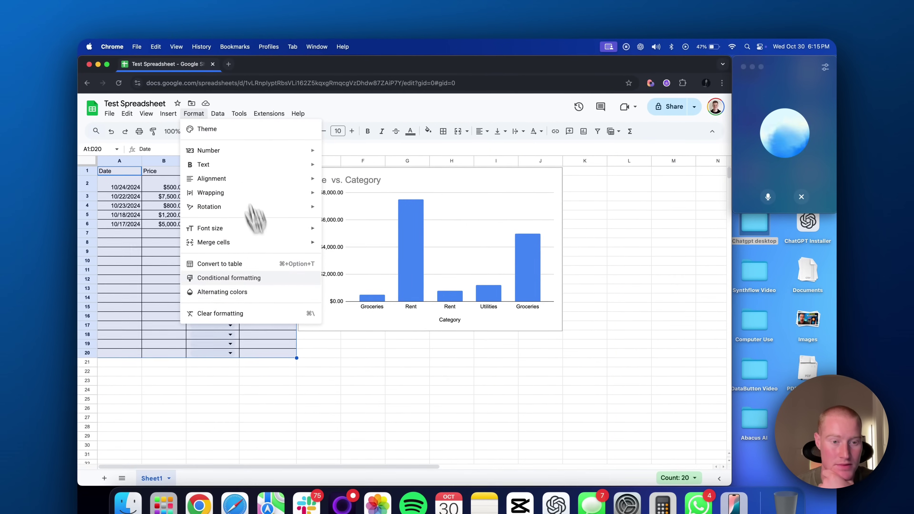
left_click(222, 292)
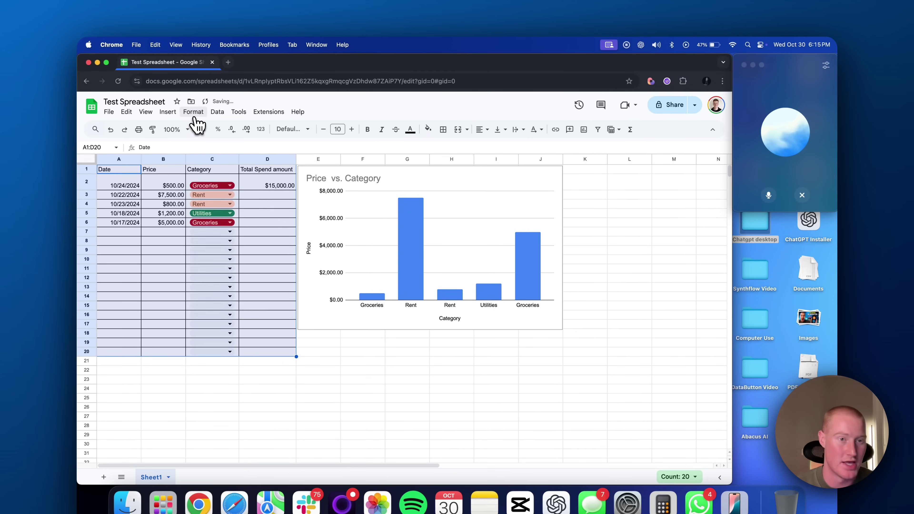
left_click(194, 119)
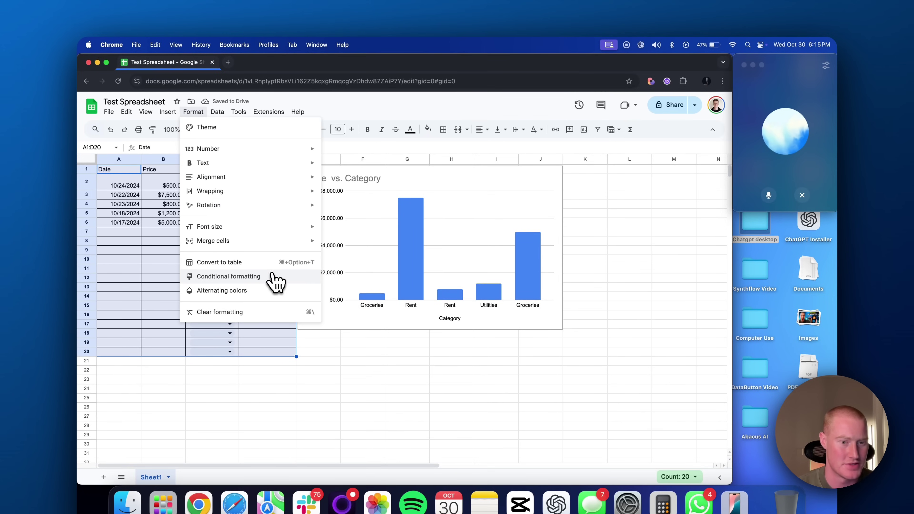
left_click(259, 290)
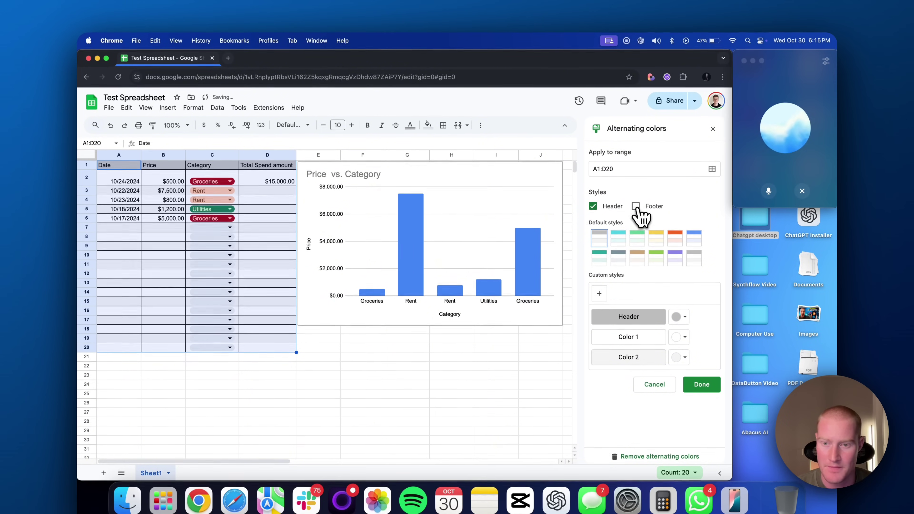
left_click(618, 237)
left_click(694, 238)
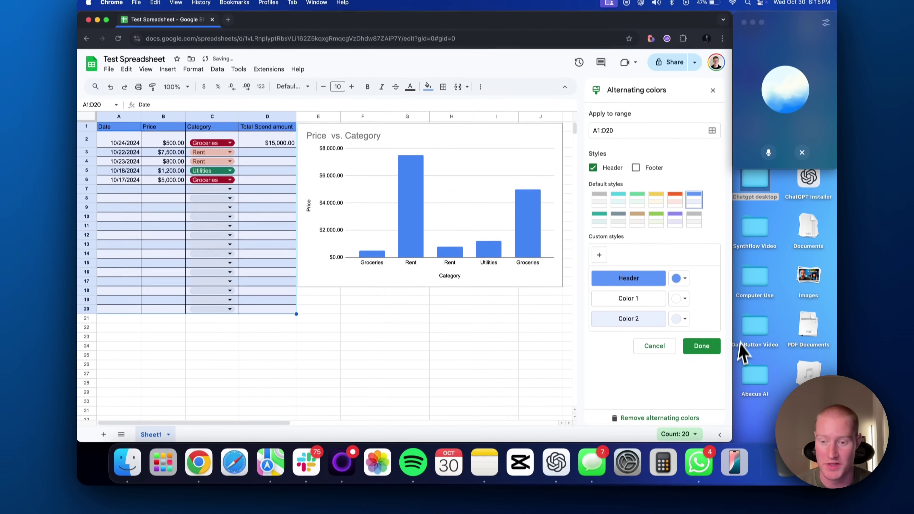
left_click(702, 346)
left_click(449, 364)
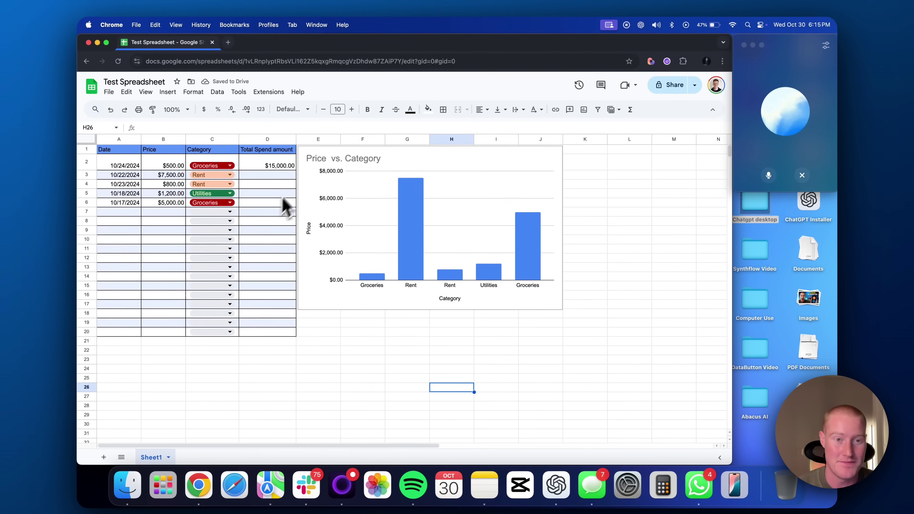
left_click(405, 222)
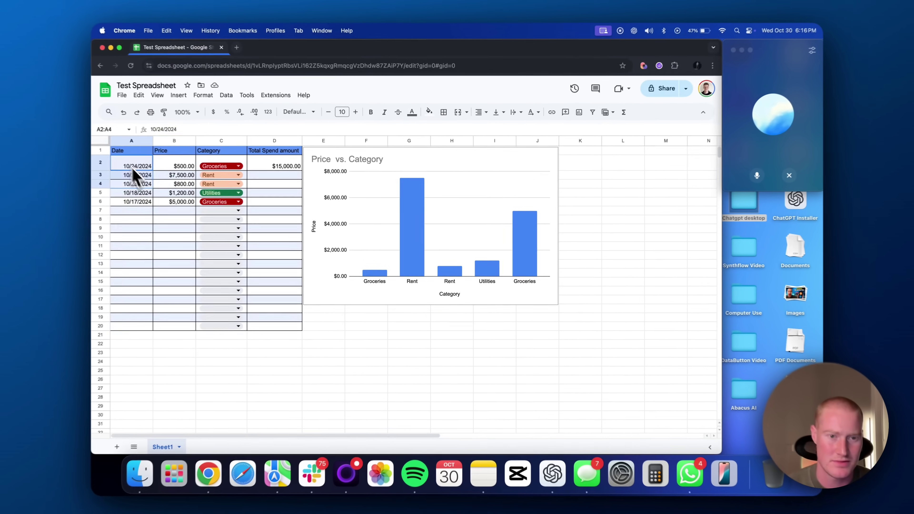
Select the data A2:C20 and insert a chart from it.
left_click_drag(177, 176, 299, 314)
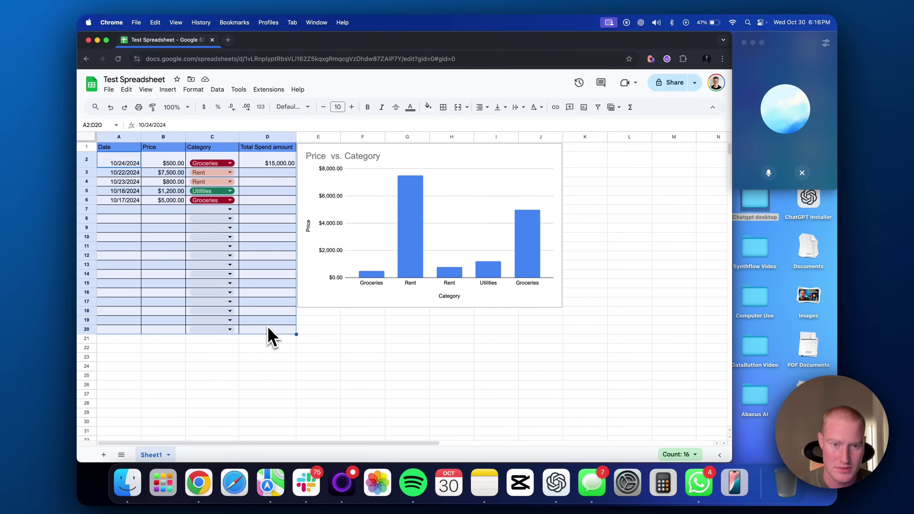
left_click(271, 328)
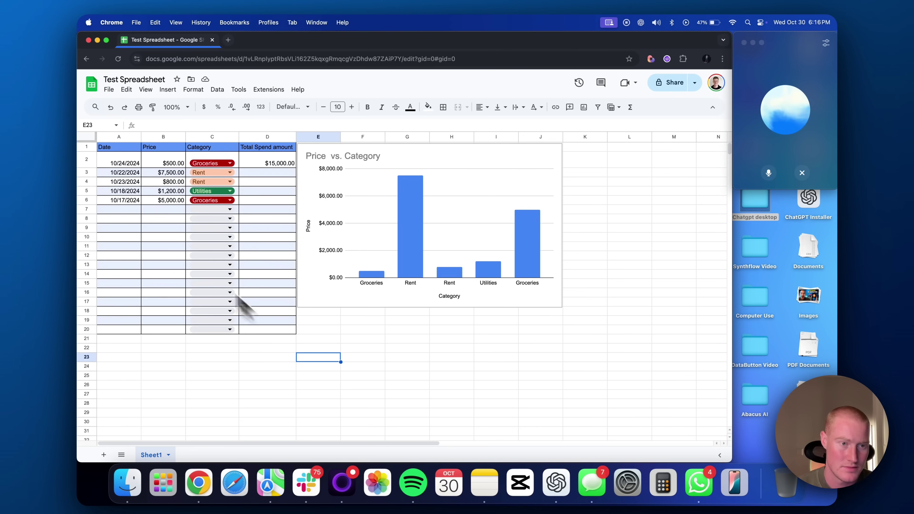
left_click_drag(122, 164, 215, 332)
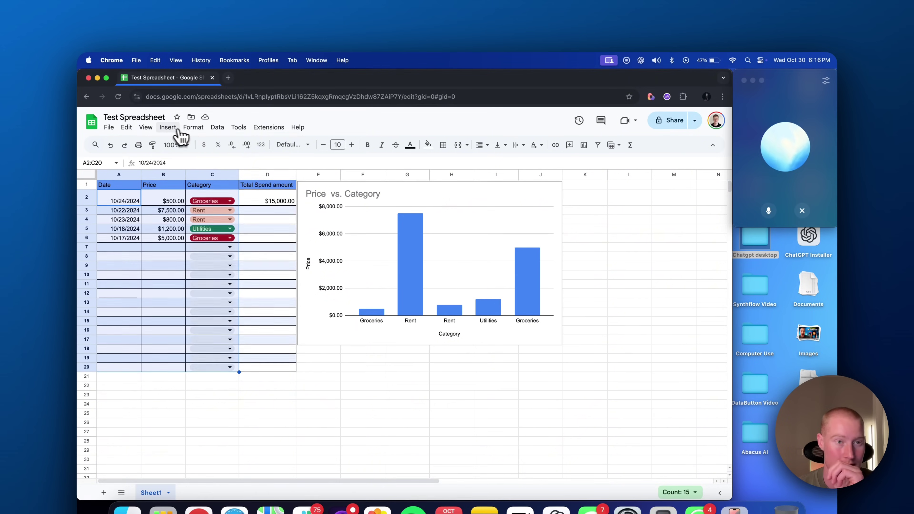
left_click(179, 130)
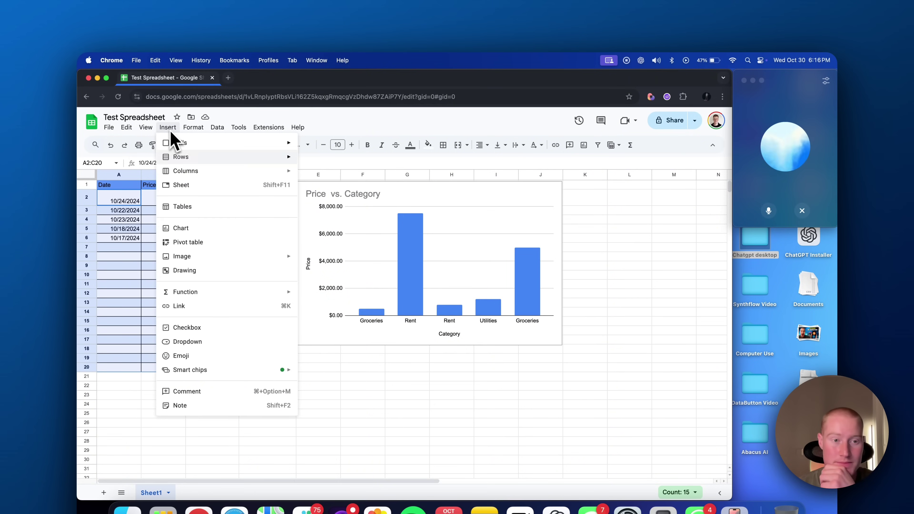
left_click(222, 235)
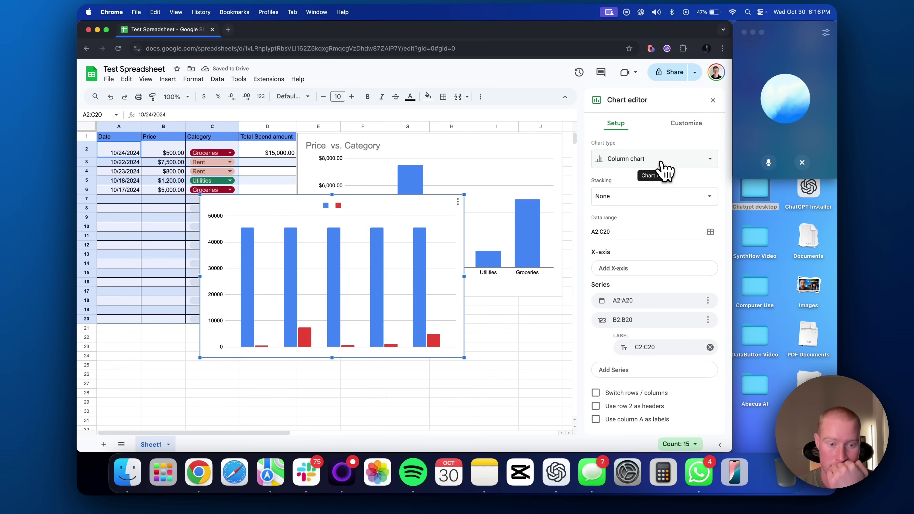
Change the new chart to a pie chart, place it below the column chart, and close ChatGPT.
left_click(664, 163)
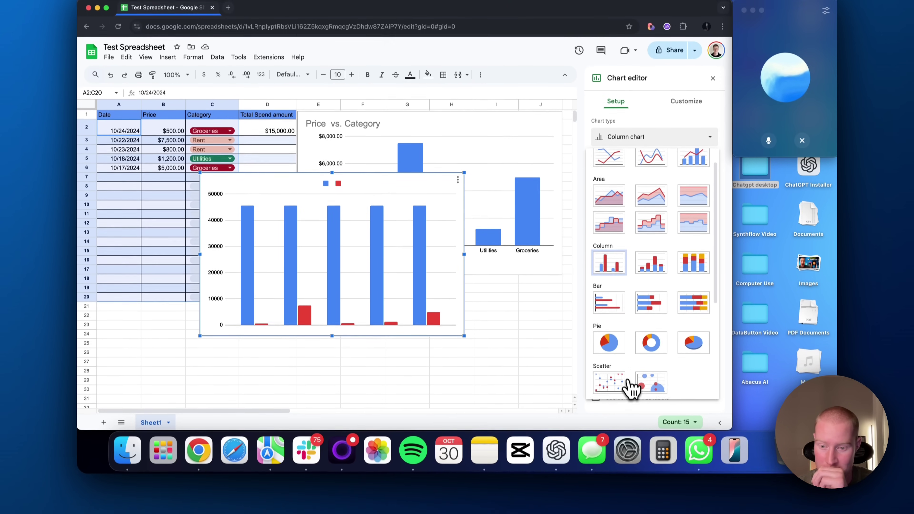
scroll(629, 387, "down", 1)
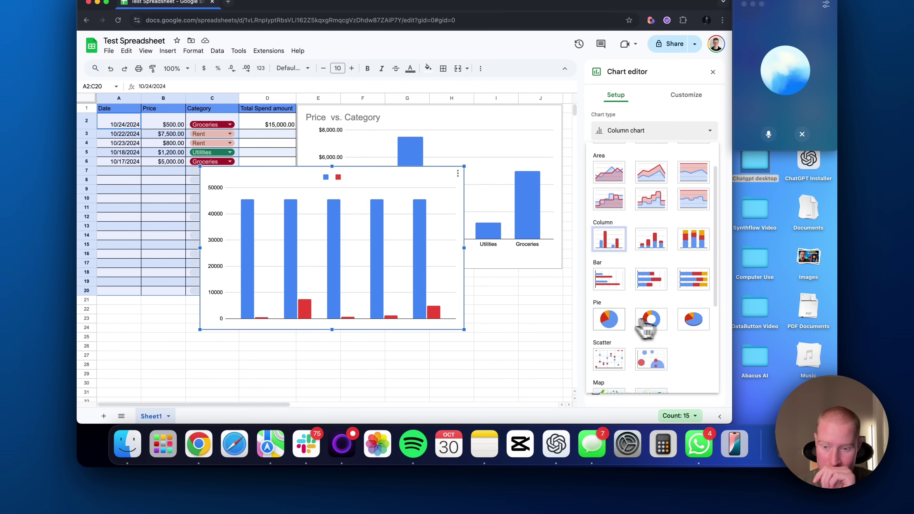
left_click(610, 322)
left_click_drag(377, 255, 462, 366)
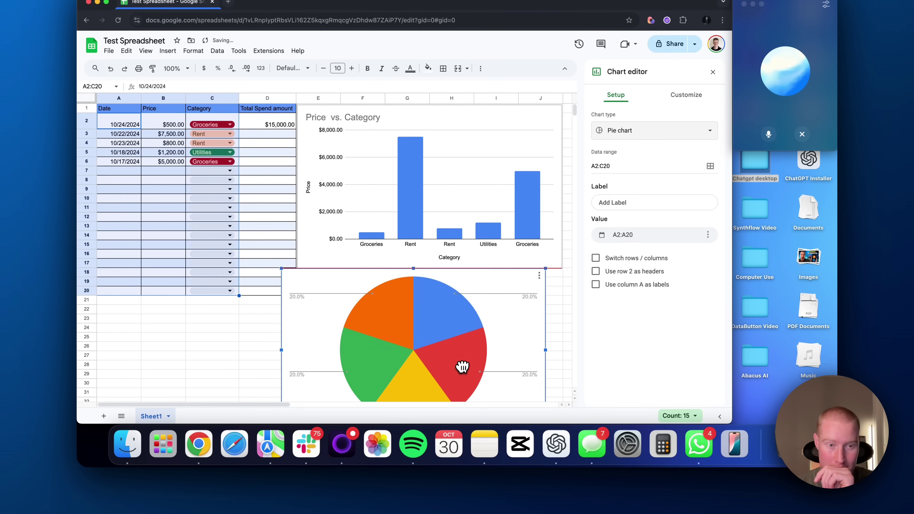
scroll(464, 338, "down", 3)
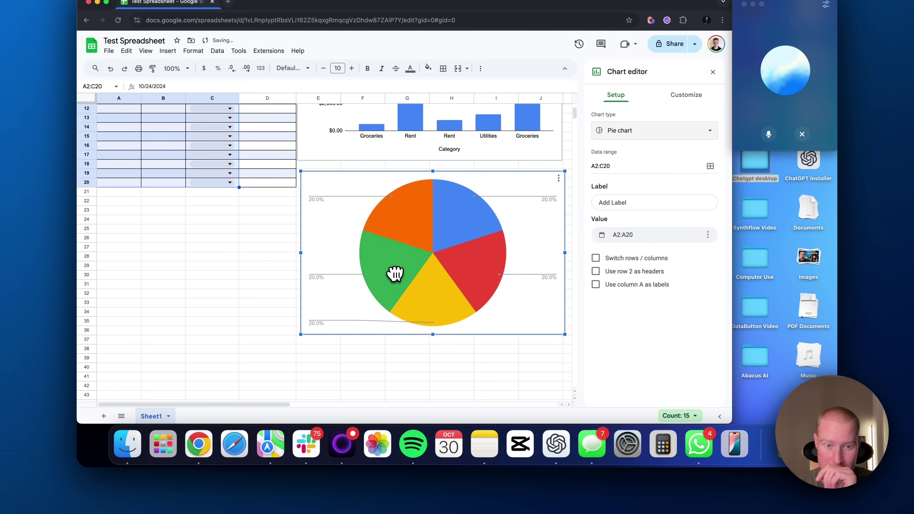
left_click_drag(395, 274, 387, 265)
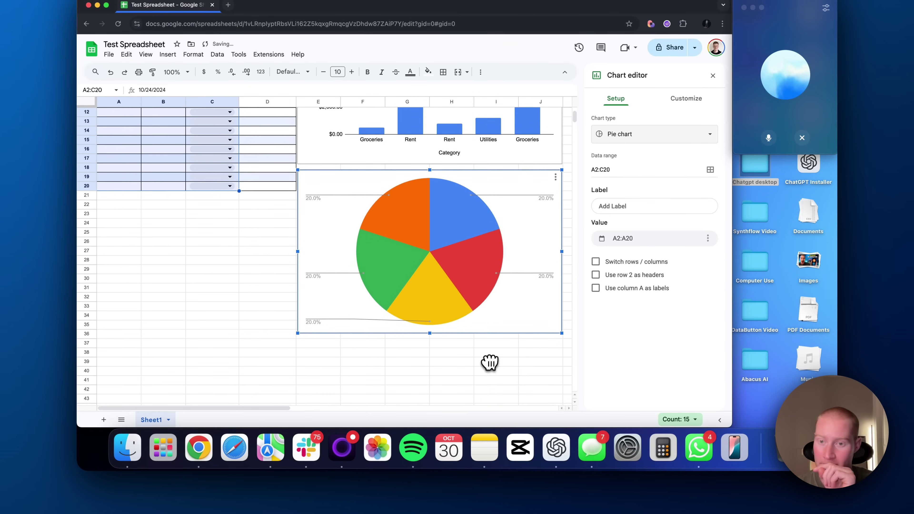
left_click(686, 99)
left_click(616, 98)
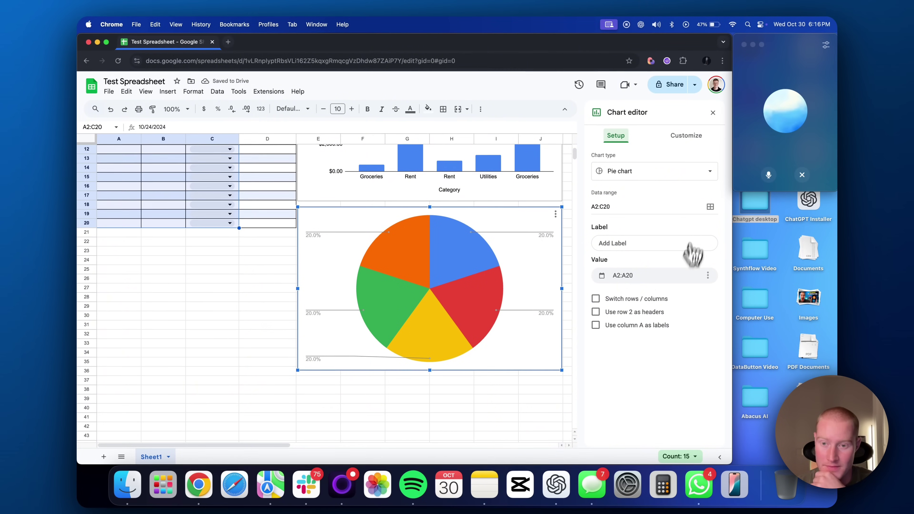
scroll(529, 351, "up", 5)
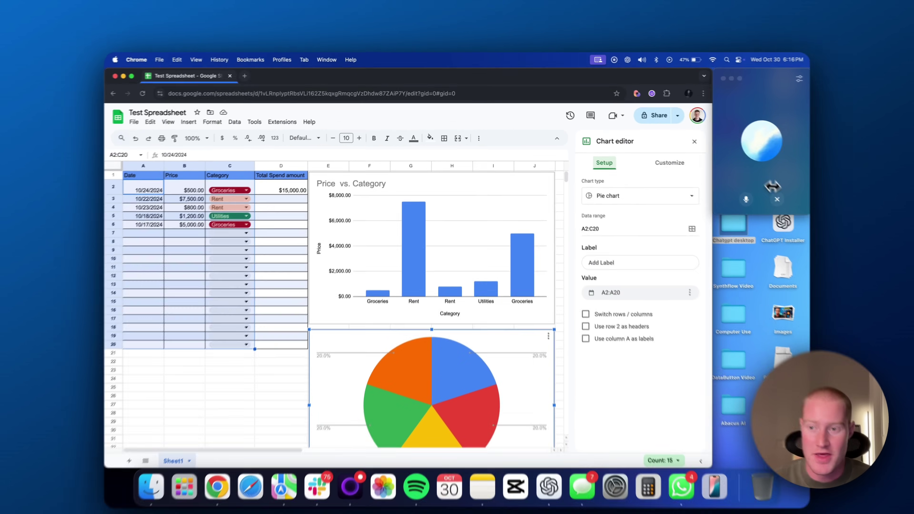
left_click(745, 184)
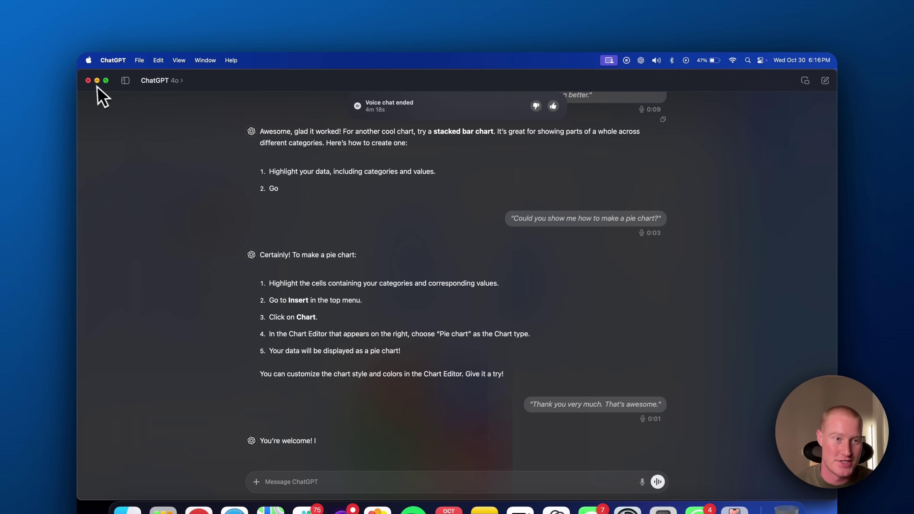
left_click(97, 81)
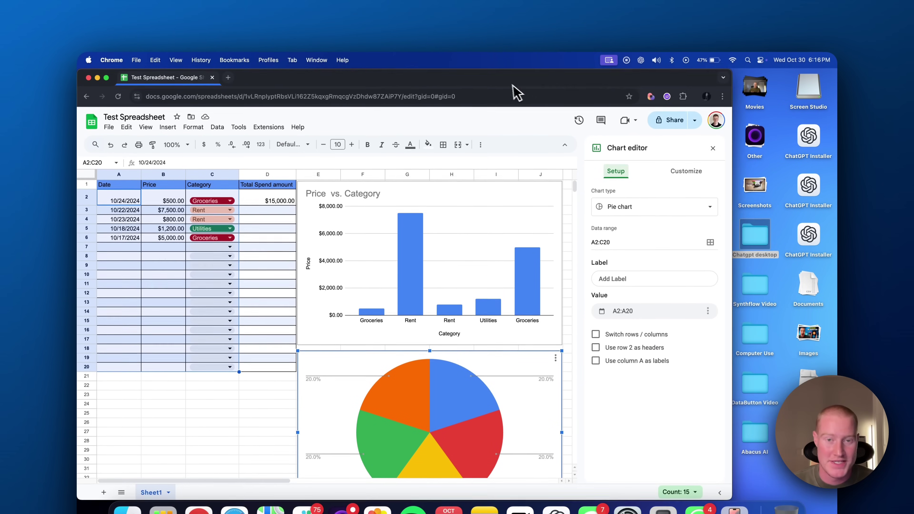
Maximise the Chrome window to the full screen width.
double_click(513, 85)
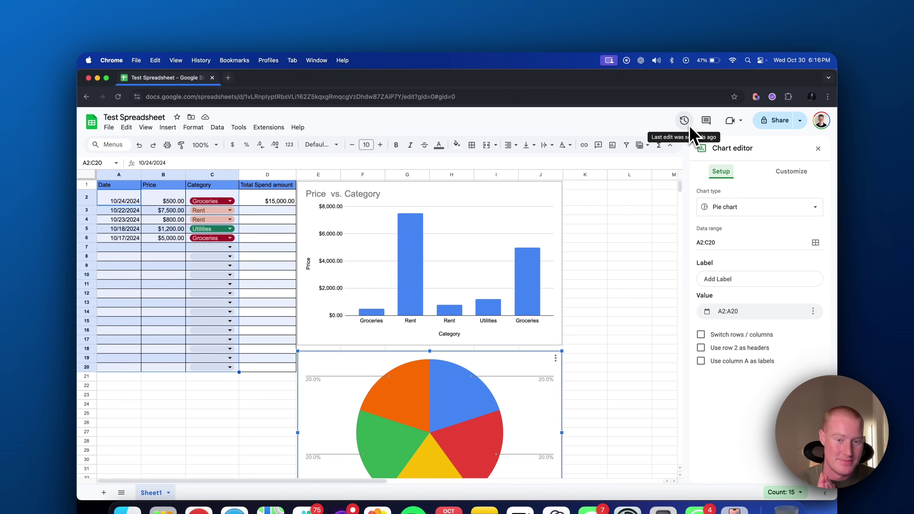